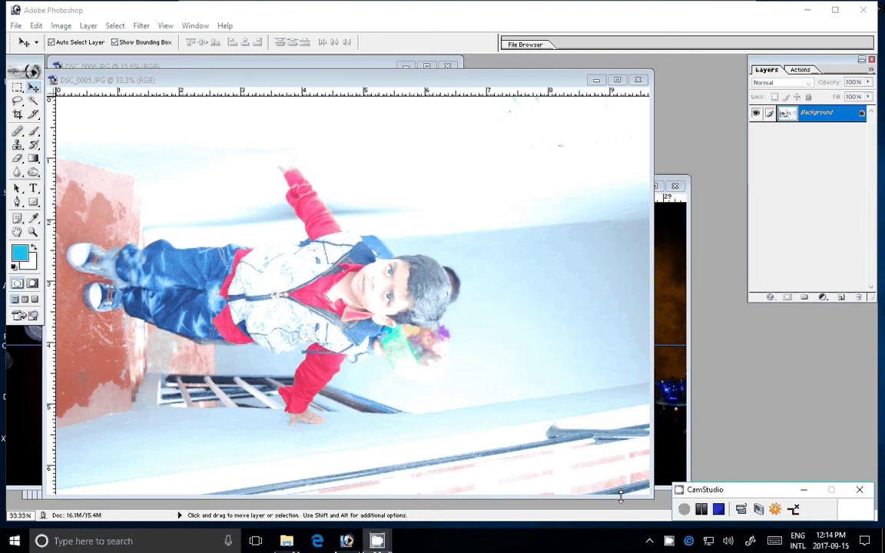
# Check the canvas size of DSC_0005 and leave it unchanged.
pyautogui.click(61, 25)
pyautogui.click(93, 133)
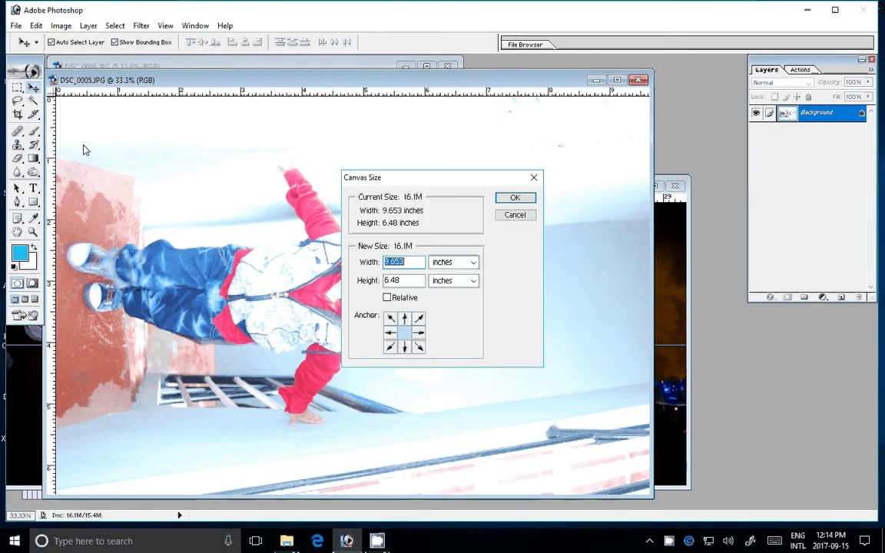
pyautogui.click(514, 215)
pyautogui.moveTo(113, 161)
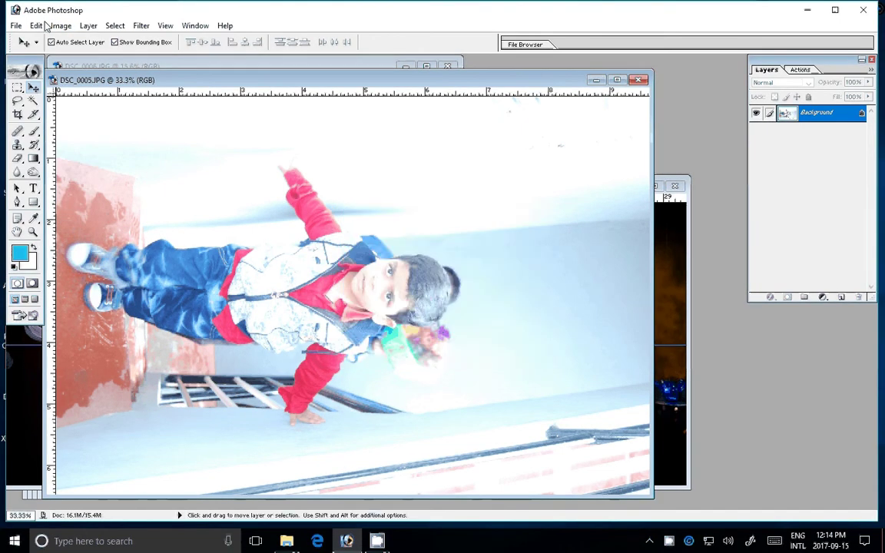
# Rotate the boy photo 90° counterclockwise into portrait orientation.
pyautogui.click(61, 25)
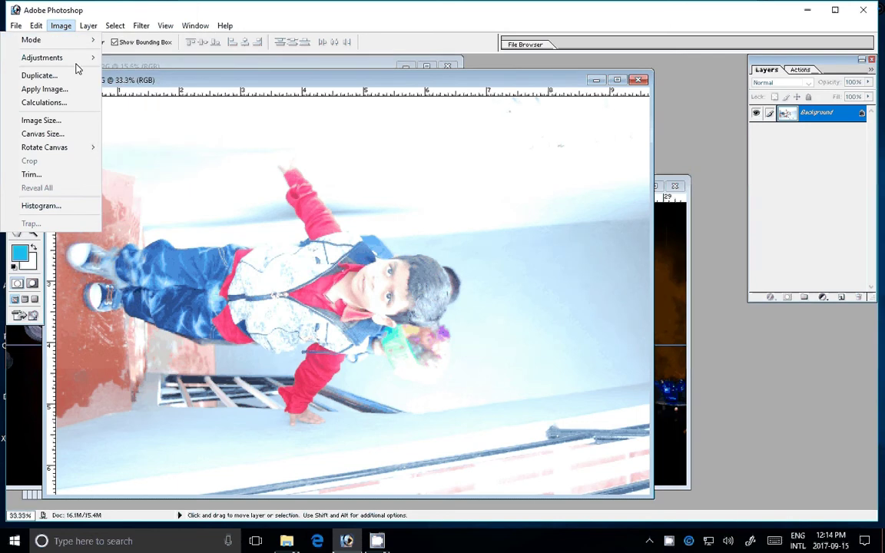
pyautogui.click(62, 27)
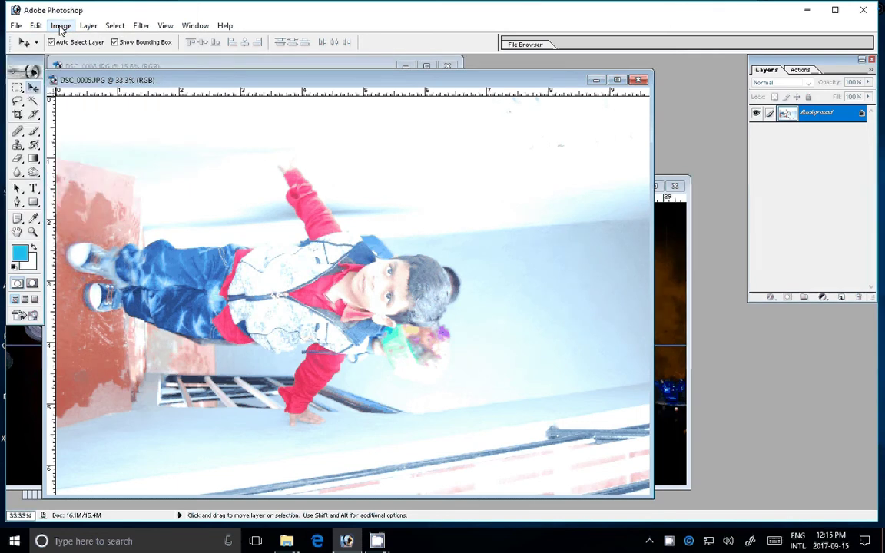
pyautogui.click(62, 27)
pyautogui.moveTo(44, 147)
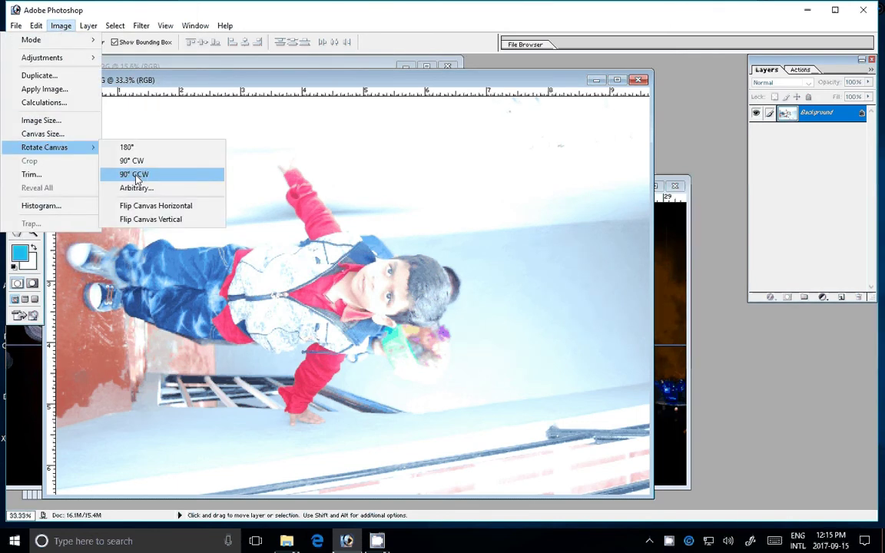
pyautogui.click(135, 175)
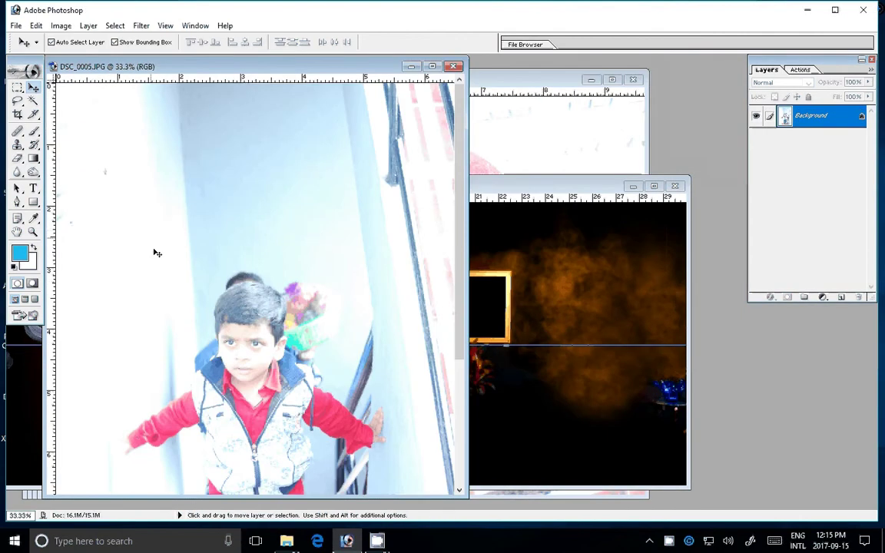
# Fit the boy photo on screen and zoom out one step further.
pyautogui.press('z')
pyautogui.rightClick(270, 316)
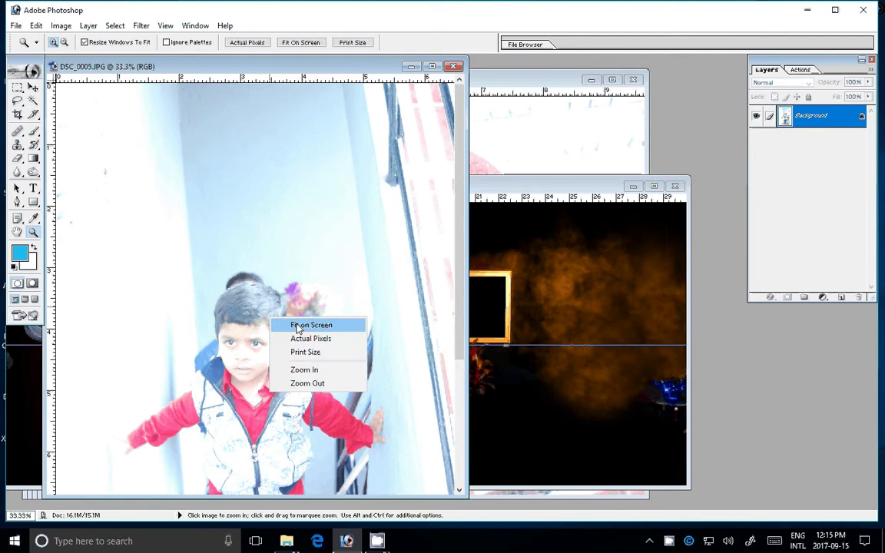
pyautogui.click(298, 326)
pyautogui.hotkey('ctrl', '-')
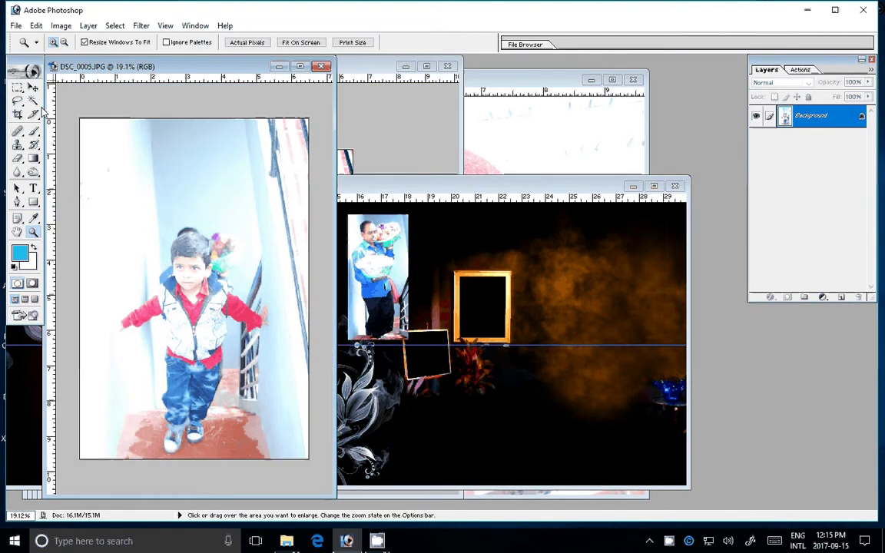
# Draw a rectangular selection around the boy and feather it by 3 pixels.
pyautogui.click(17, 87)
pyautogui.moveTo(106, 206)
pyautogui.mouseDown()
pyautogui.moveTo(201, 369)
pyautogui.moveTo(276, 460)
pyautogui.mouseUp()
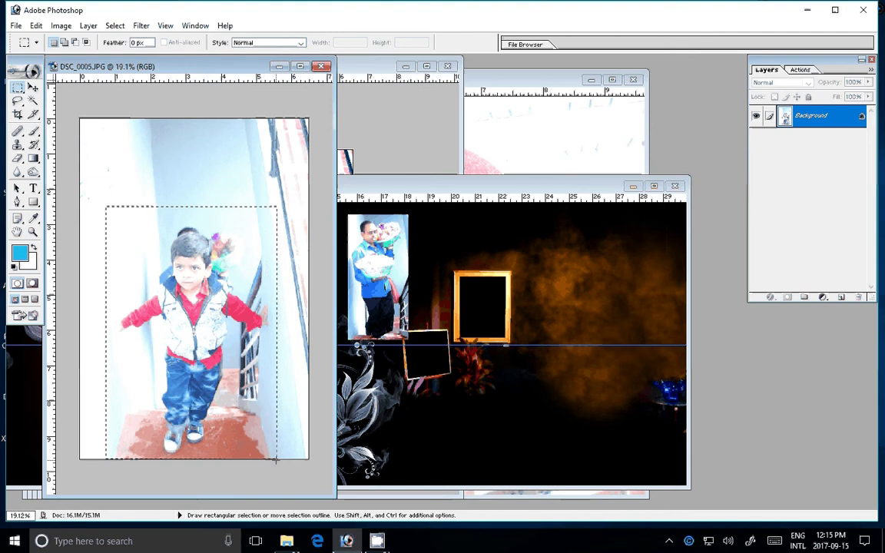
pyautogui.rightClick(211, 310)
pyautogui.click(245, 343)
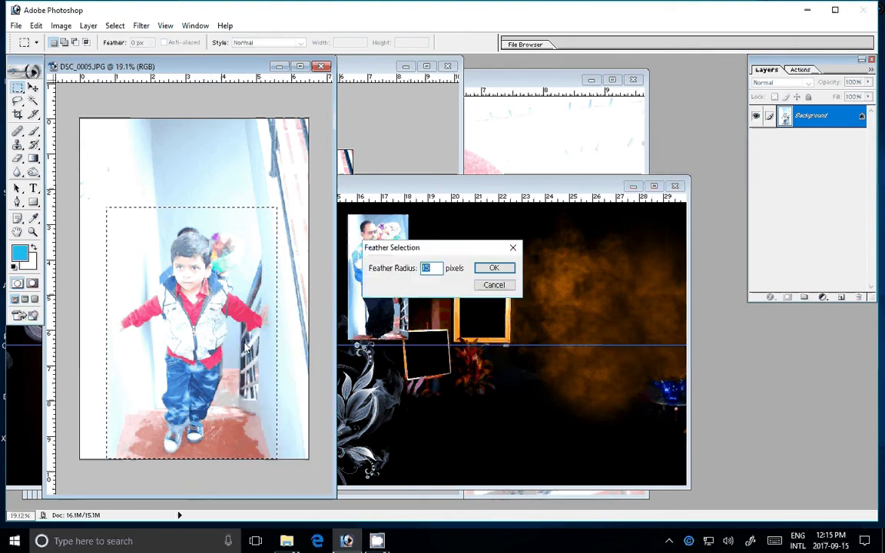
pyautogui.write('3')
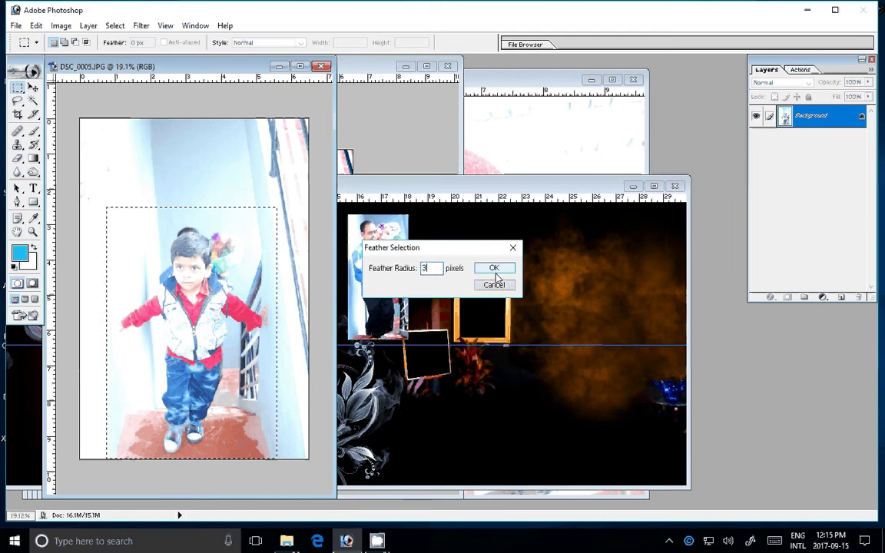
pyautogui.click(494, 268)
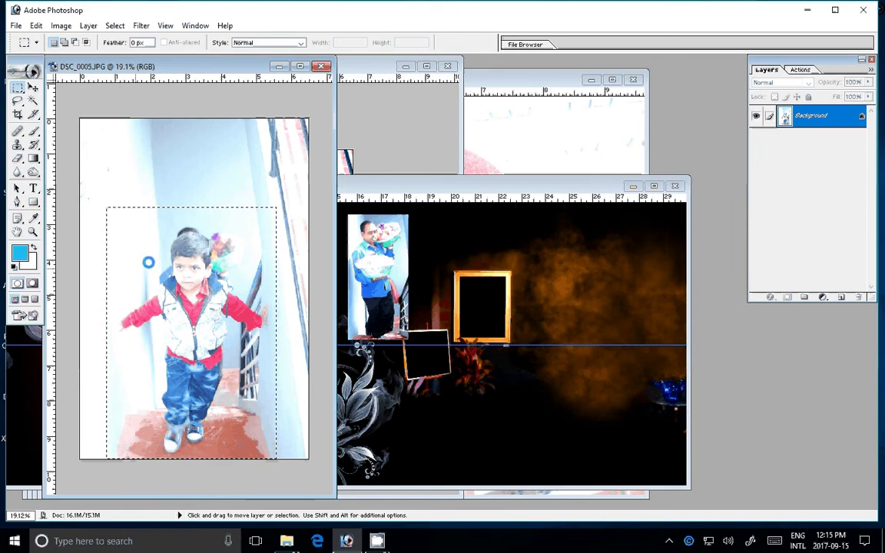
# Copy the boy selection to a layer, move it into the spread, scale to 73% at top right.
pyautogui.hotkey('ctrl', 'j')
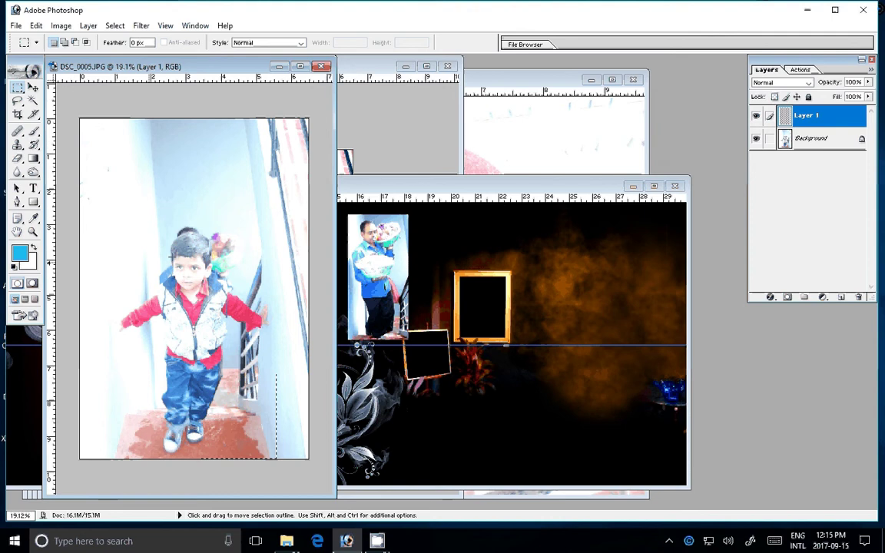
pyautogui.press('v')
pyautogui.moveTo(192, 292)
pyautogui.mouseDown()
pyautogui.moveTo(525, 327)
pyautogui.moveTo(596, 249)
pyautogui.mouseUp()
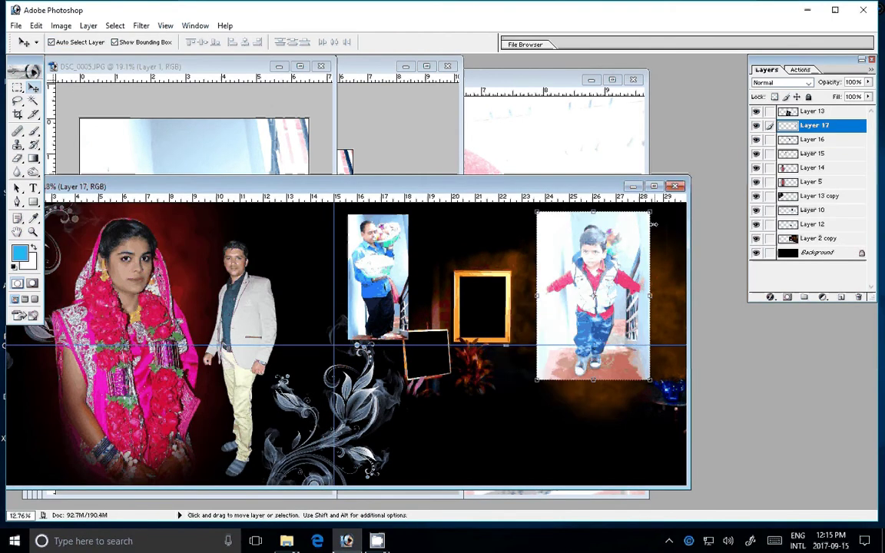
pyautogui.moveTo(653, 223)
pyautogui.mouseDown()
pyautogui.moveTo(637, 241)
pyautogui.moveTo(645, 239)
pyautogui.mouseUp()
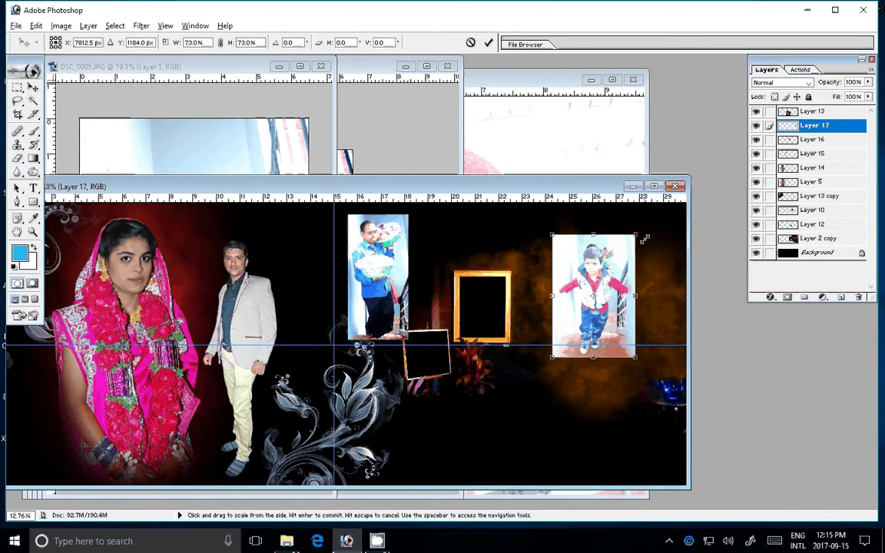
pyautogui.press('Return')
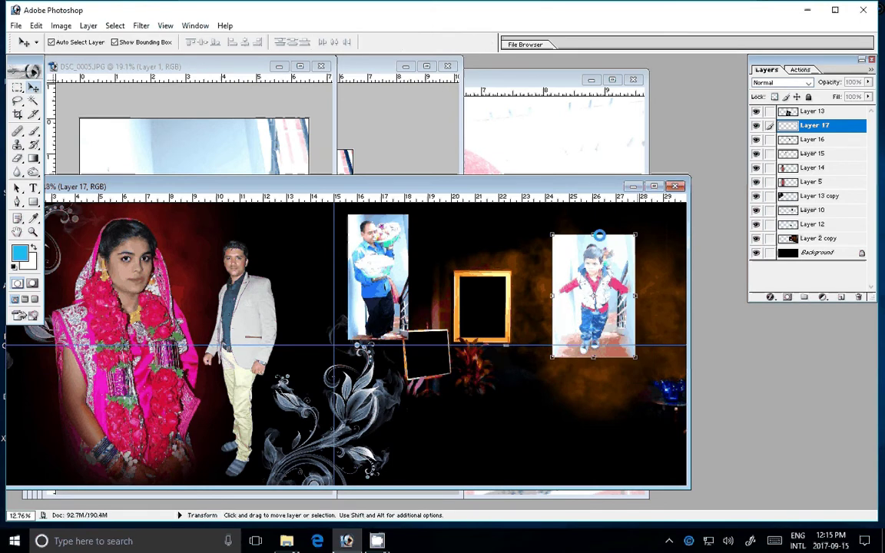
pyautogui.moveTo(599, 282)
pyautogui.mouseDown()
pyautogui.moveTo(622, 260)
pyautogui.moveTo(637, 263)
pyautogui.mouseUp()
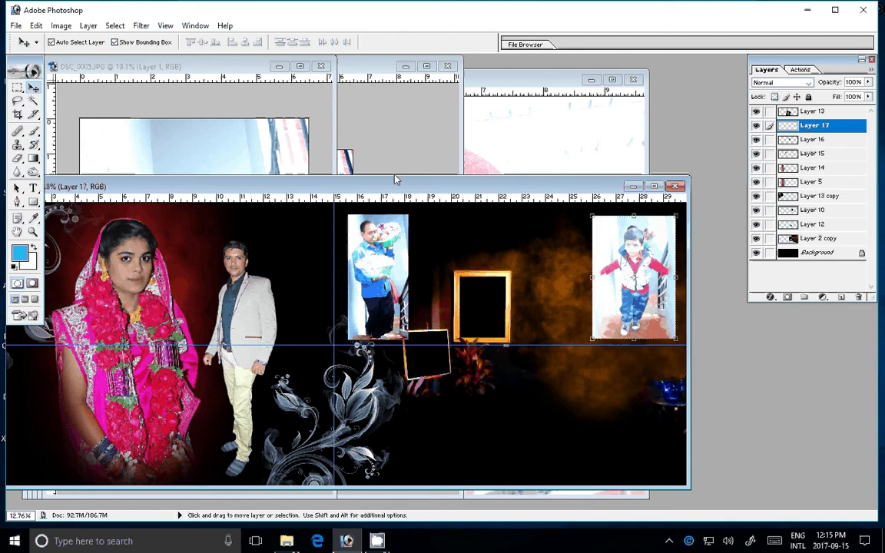
# Close DSC_0005.JPG and DSC_0006.JPG without saving.
pyautogui.click(321, 75)
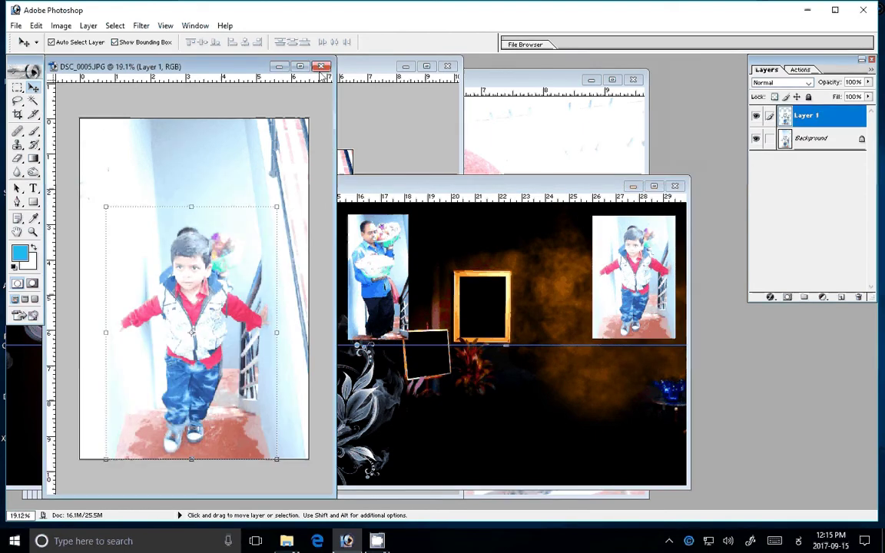
pyautogui.click(321, 67)
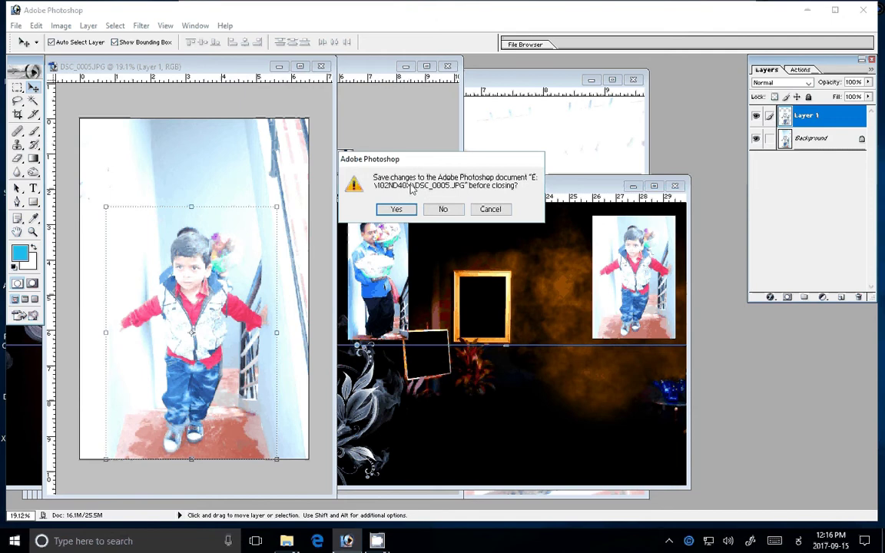
pyautogui.click(396, 208)
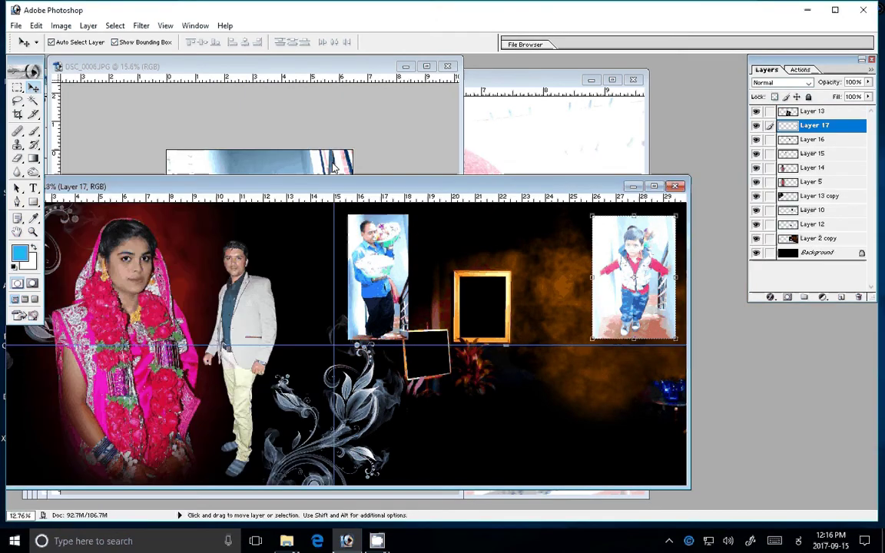
pyautogui.click(334, 168)
pyautogui.click(447, 66)
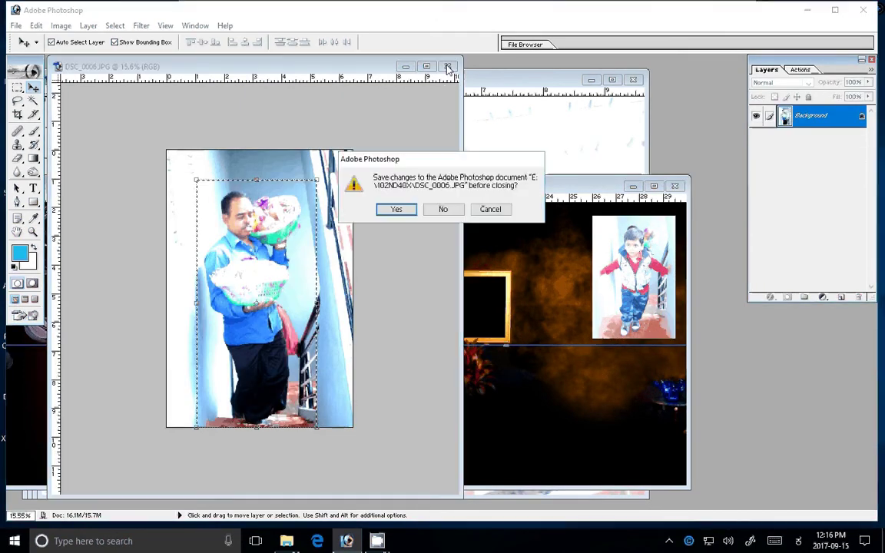
pyautogui.click(446, 210)
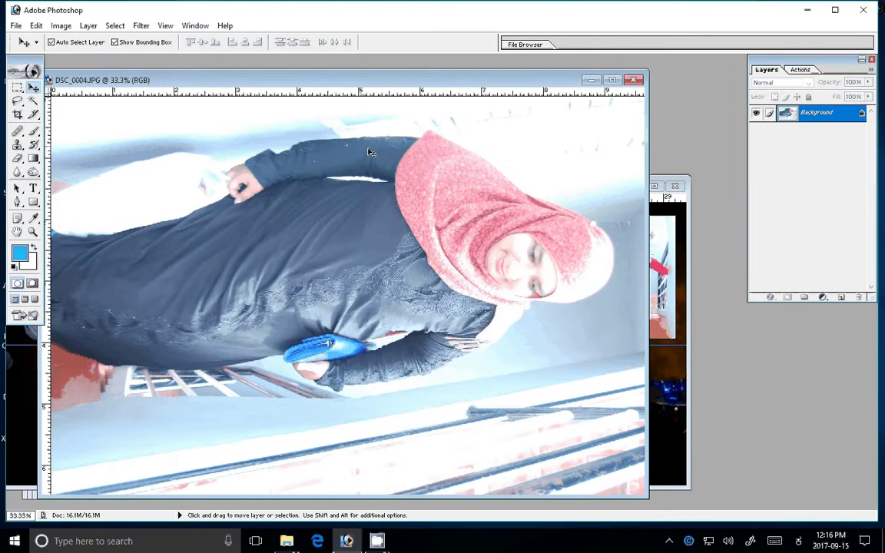
# Check DSC_0004's canvas size, then rotate the pink-headscarf photo 90° counterclockwise upright.
pyautogui.click(62, 26)
pyautogui.click(83, 141)
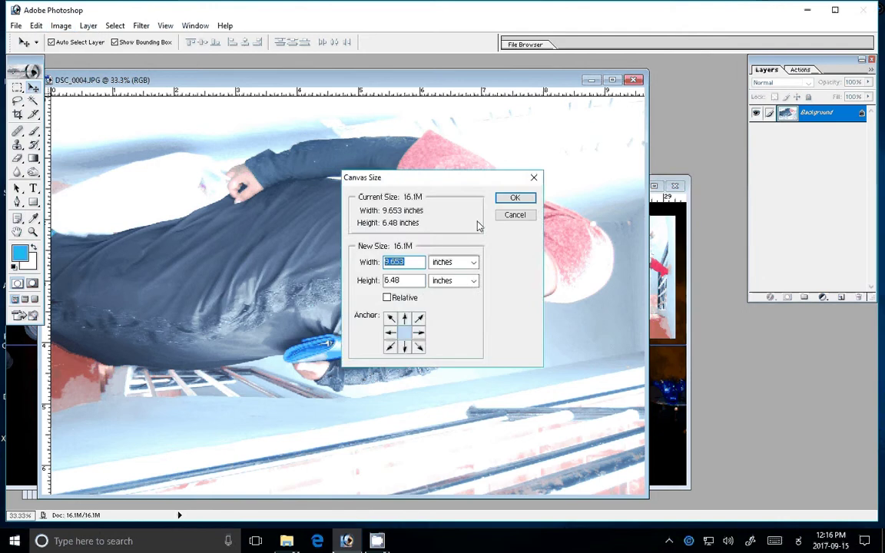
pyautogui.press('Escape')
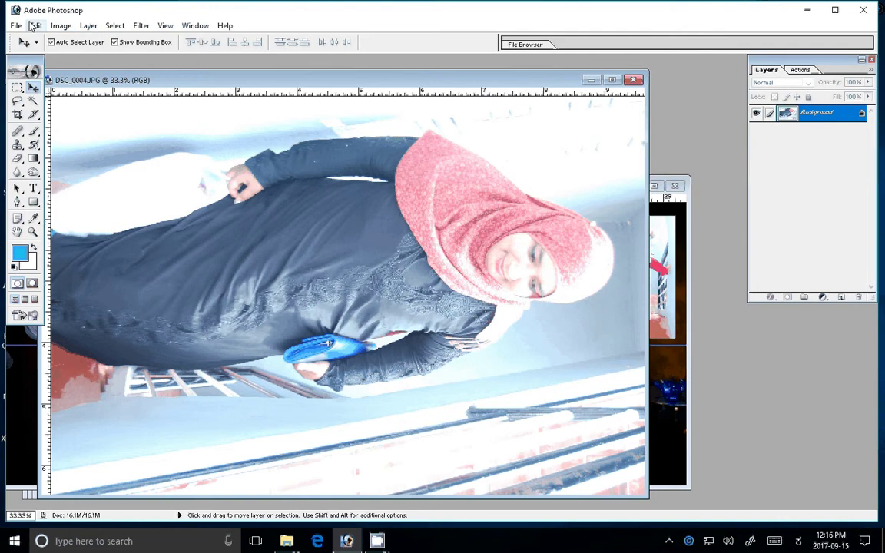
pyautogui.click(61, 26)
pyautogui.moveTo(44, 147)
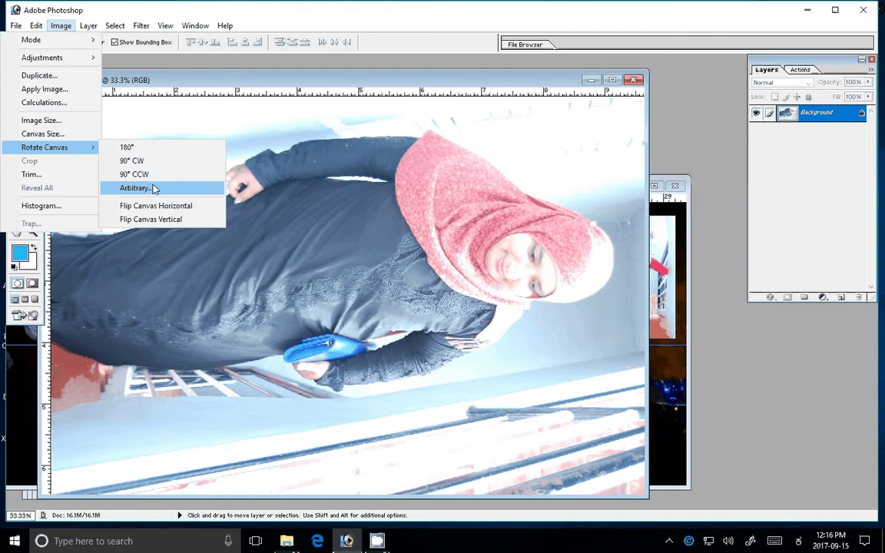
pyautogui.click(135, 174)
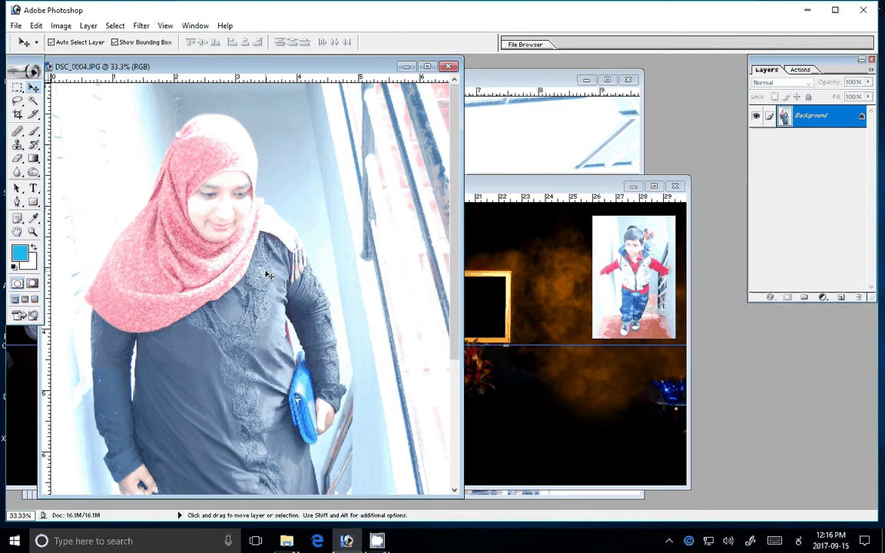
pyautogui.press('z')
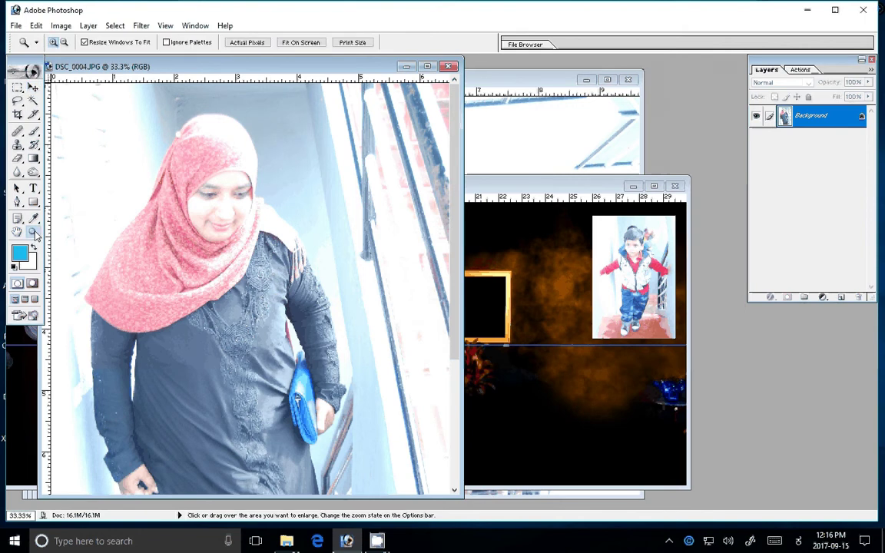
# Fit the woman photo on screen, then zoom in slightly.
pyautogui.rightClick(317, 275)
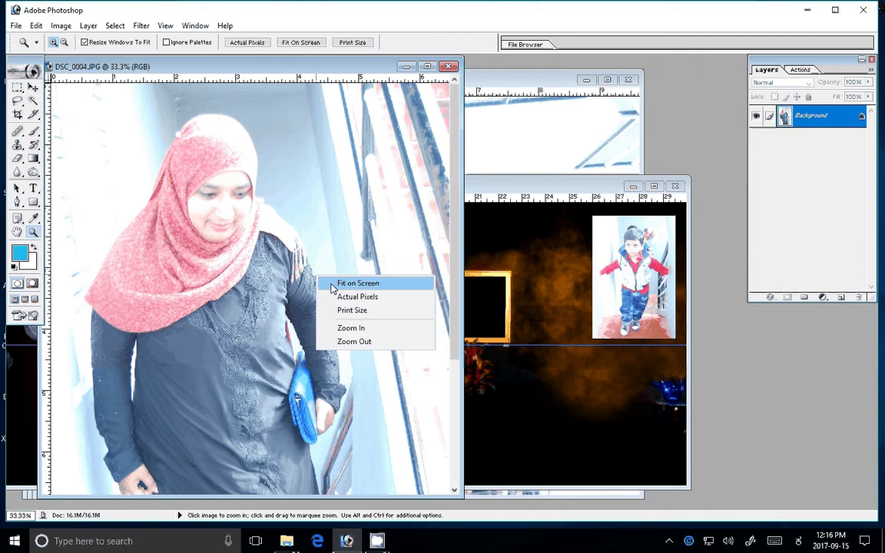
pyautogui.click(338, 284)
pyautogui.press('v')
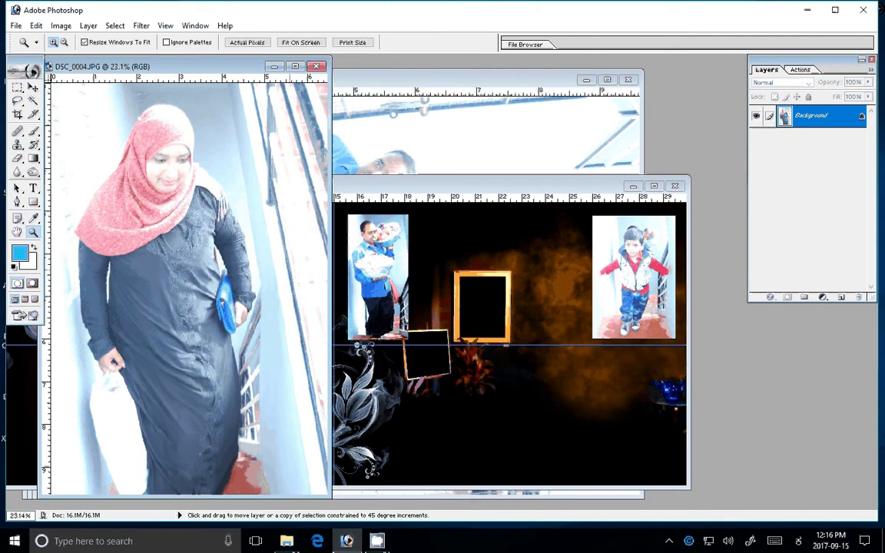
pyautogui.press('z')
pyautogui.press('ctrl')
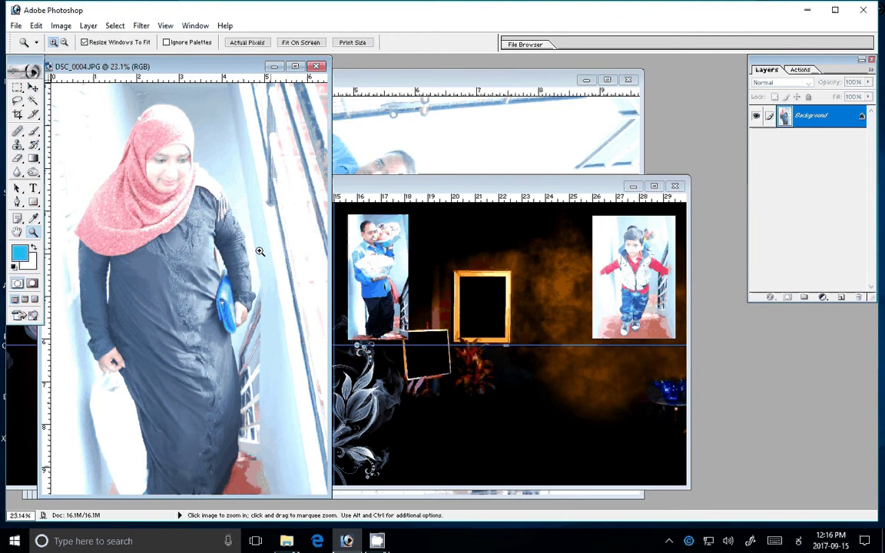
pyautogui.hotkey('ctrl', '+')
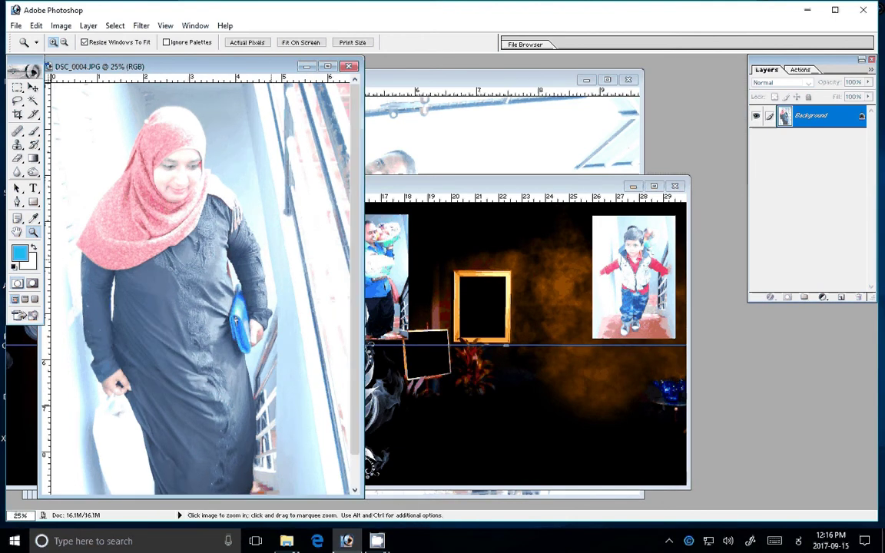
# Switch the keyboard input language to English (US).
pyautogui.rightClick(809, 540)
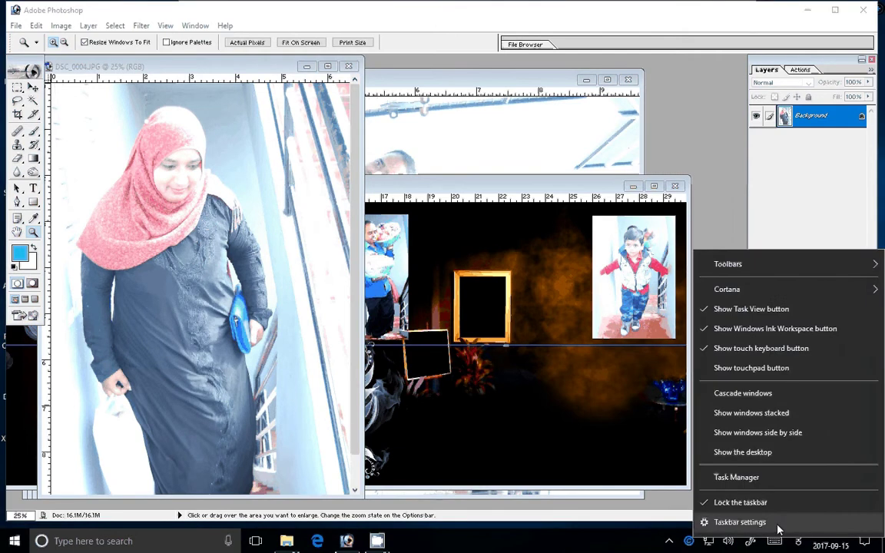
pyautogui.click(798, 541)
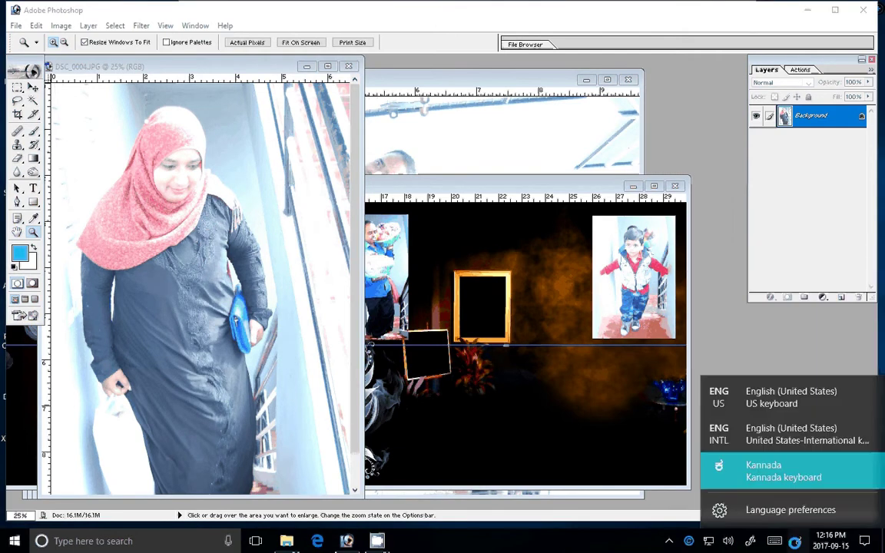
pyautogui.click(781, 408)
# Zoom DSC_0004 out to 16.7% and move its window to uncover the album spread.
pyautogui.rightClick(183, 308)
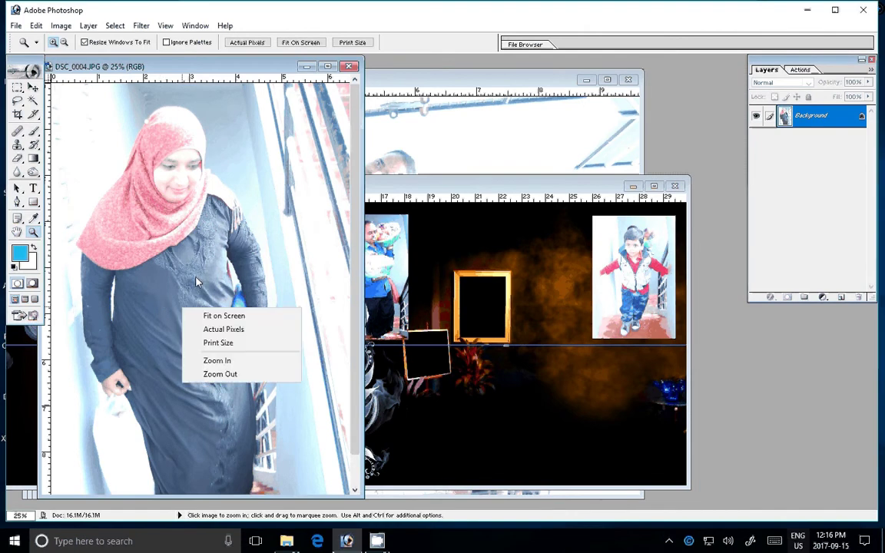
pyautogui.click(221, 316)
pyautogui.keyDown('alt'); pyautogui.click(204, 277); pyautogui.keyUp('alt')
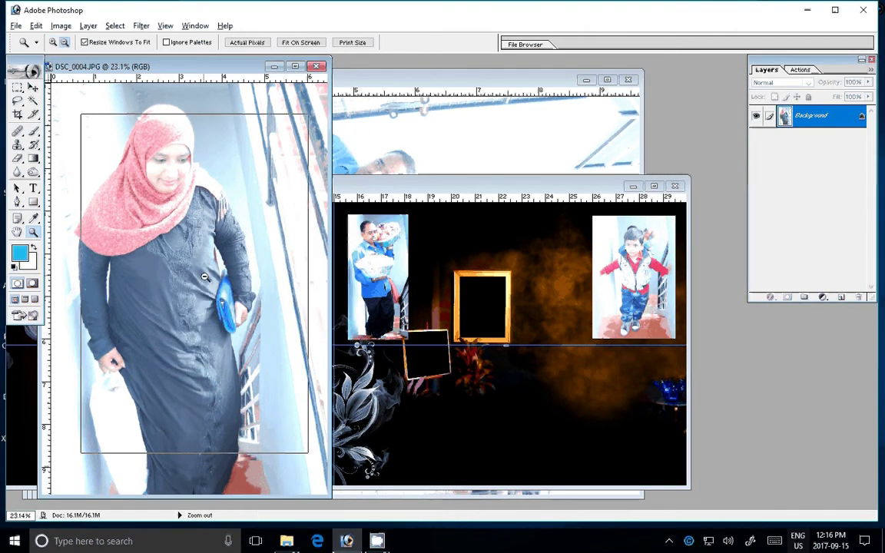
pyautogui.keyDown('alt'); pyautogui.click(205, 277); pyautogui.keyUp('alt')
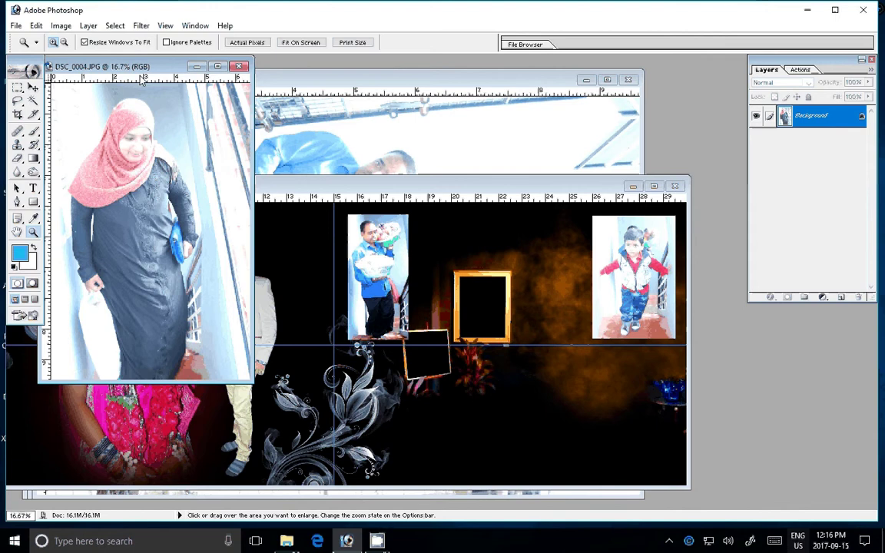
pyautogui.moveTo(165, 72); pyautogui.dragTo(258, 123)
# Resize DSC_0004 to 4 inches wide with proportions constrained.
pyautogui.rightClick(258, 123)
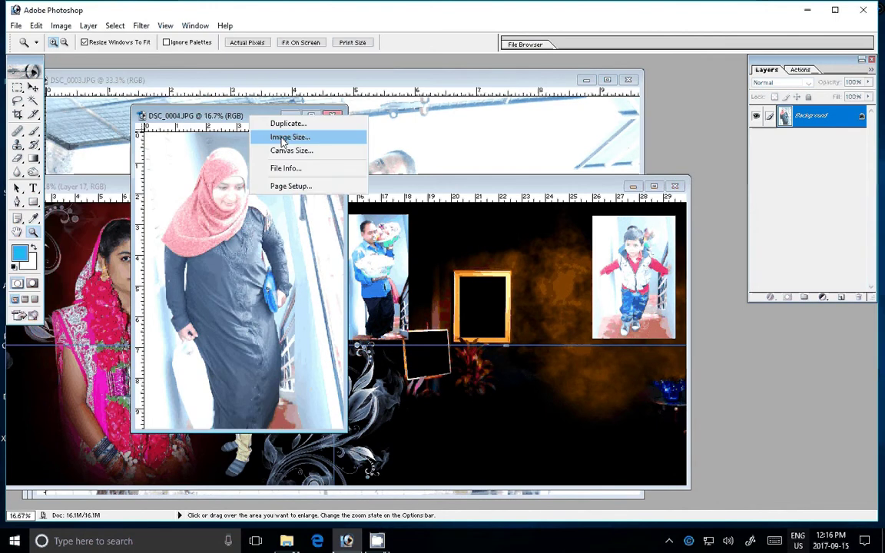
pyautogui.click(283, 139)
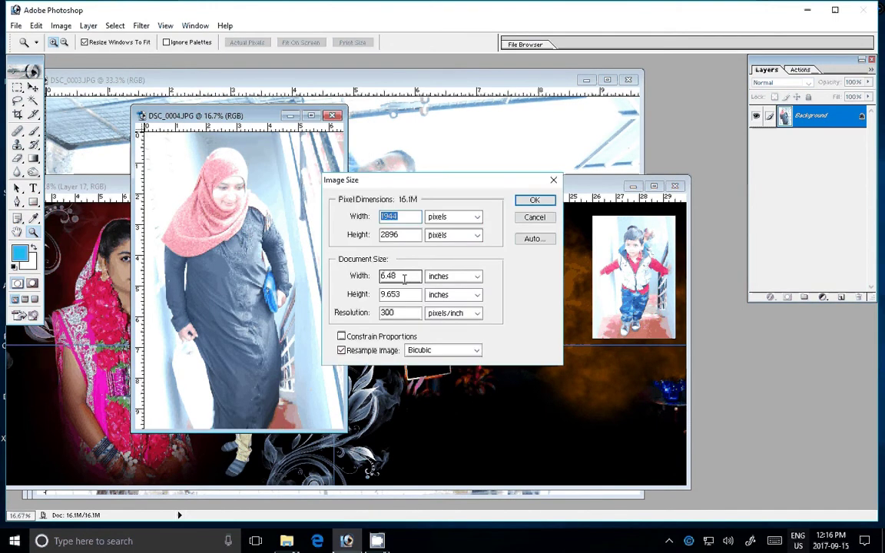
pyautogui.doubleClick(403, 280)
pyautogui.click(350, 338)
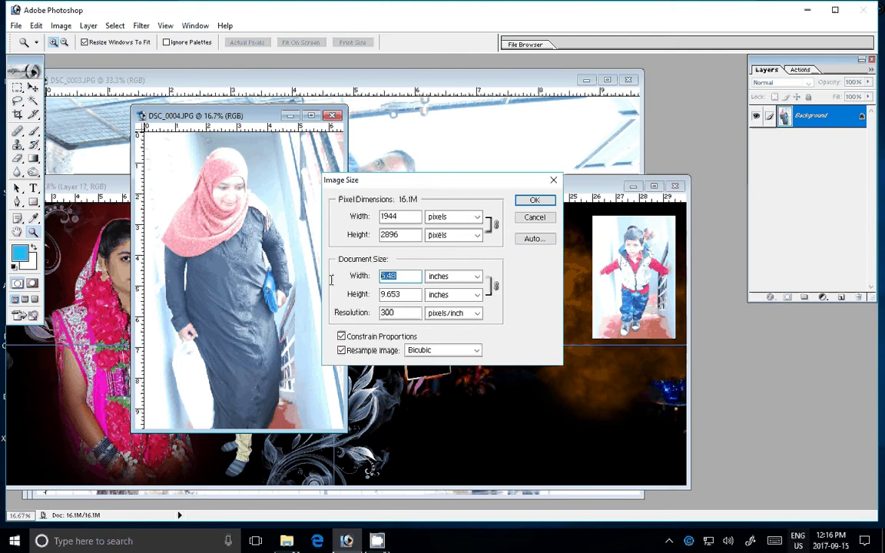
pyautogui.write('4')
pyautogui.press('Return')
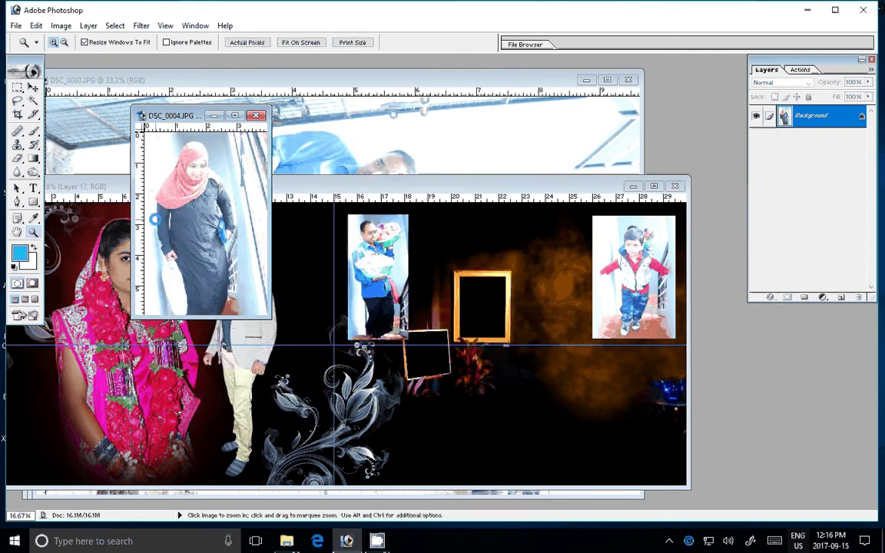
# Move the woman photo into the album, scale it to about 85% and nudge it up-left.
pyautogui.press('v')
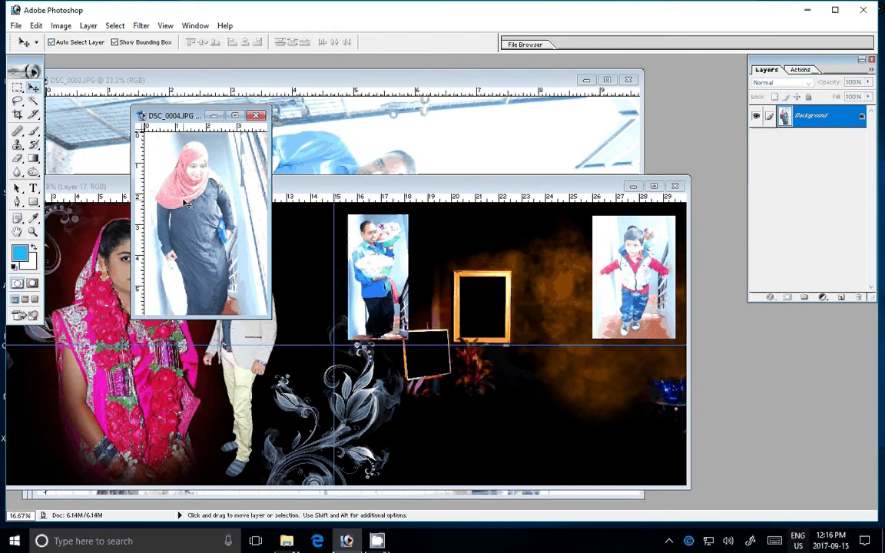
pyautogui.moveTo(186, 204); pyautogui.dragTo(489, 263)
pyautogui.hotkey('ctrl', 't')
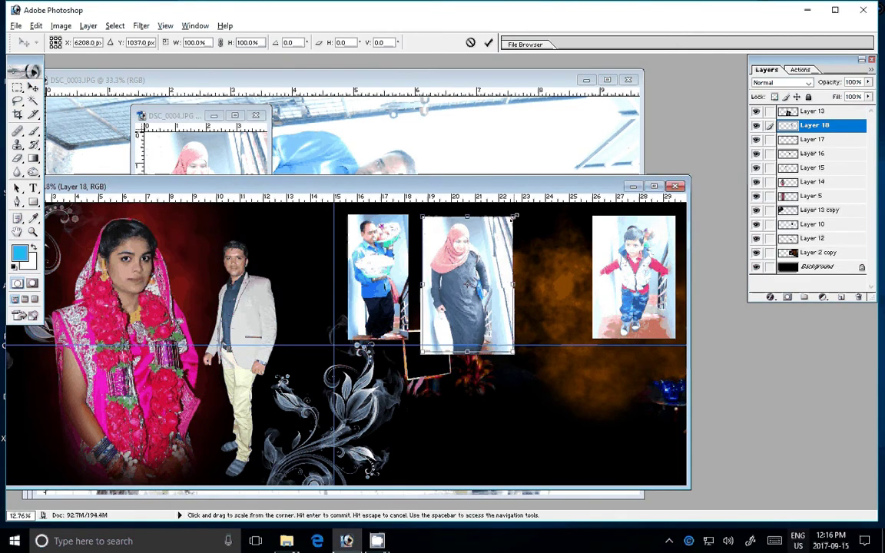
pyautogui.moveTo(515, 217); pyautogui.dragTo(507, 225)
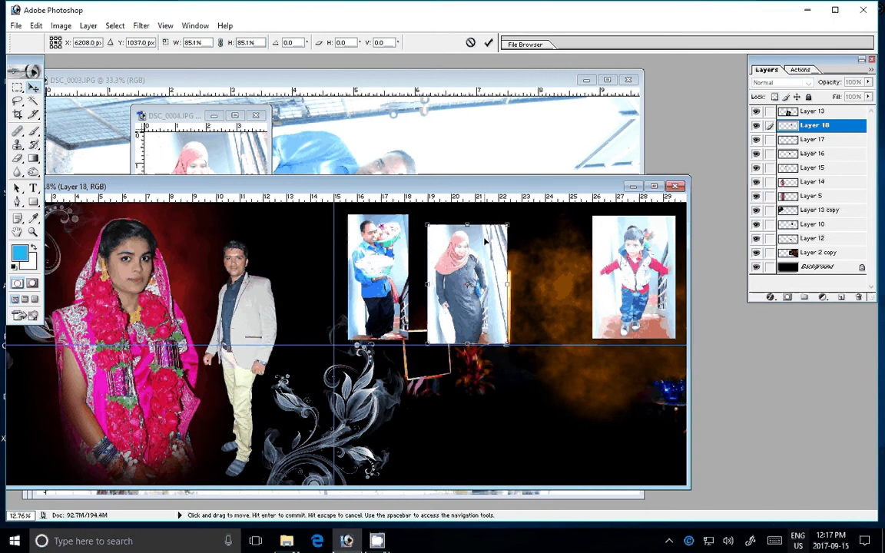
pyautogui.press('Return')
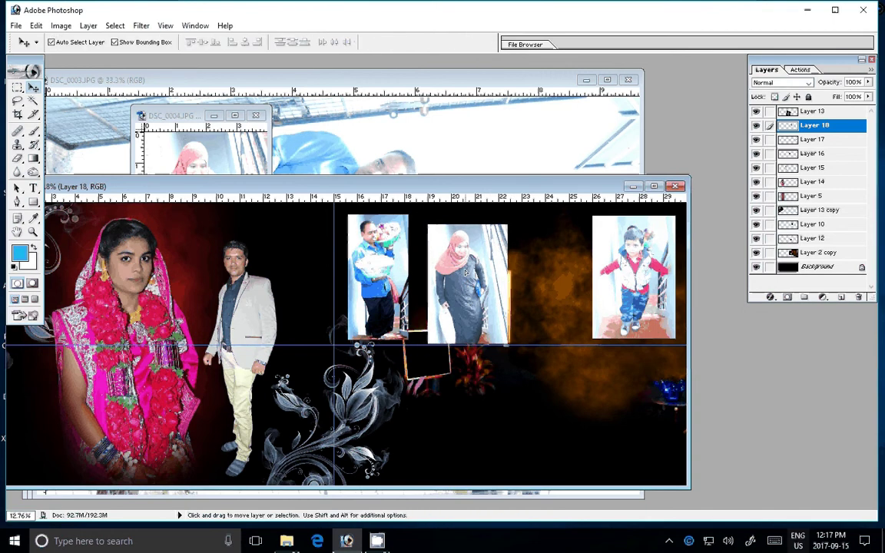
pyautogui.moveTo(465, 272); pyautogui.dragTo(454, 264)
# Close DSC_0004 unsaved, then rotate DSC_0003 upright and fit it in the window.
pyautogui.click(256, 116)
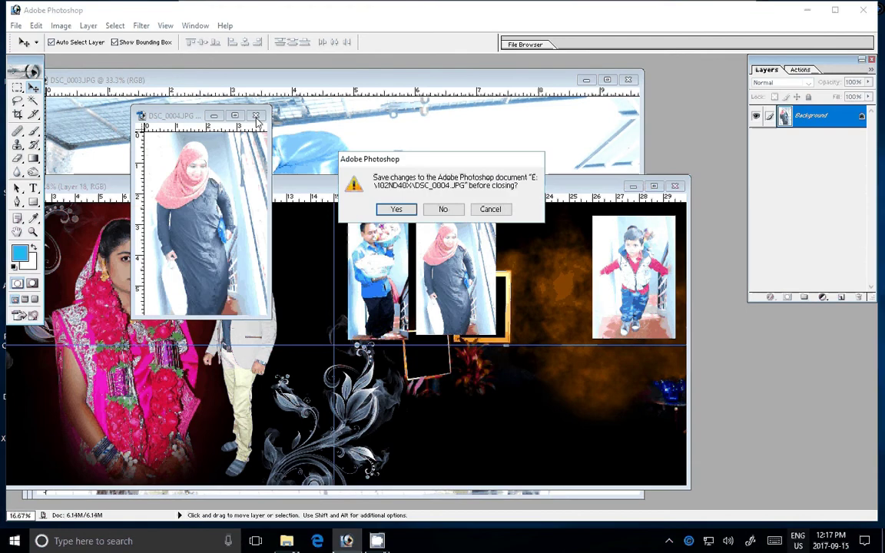
pyautogui.click(443, 209)
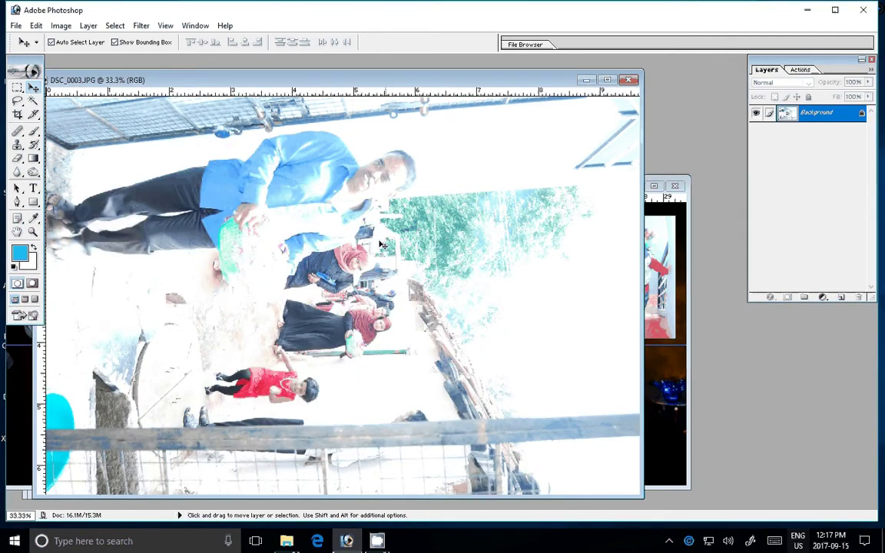
pyautogui.click(61, 25)
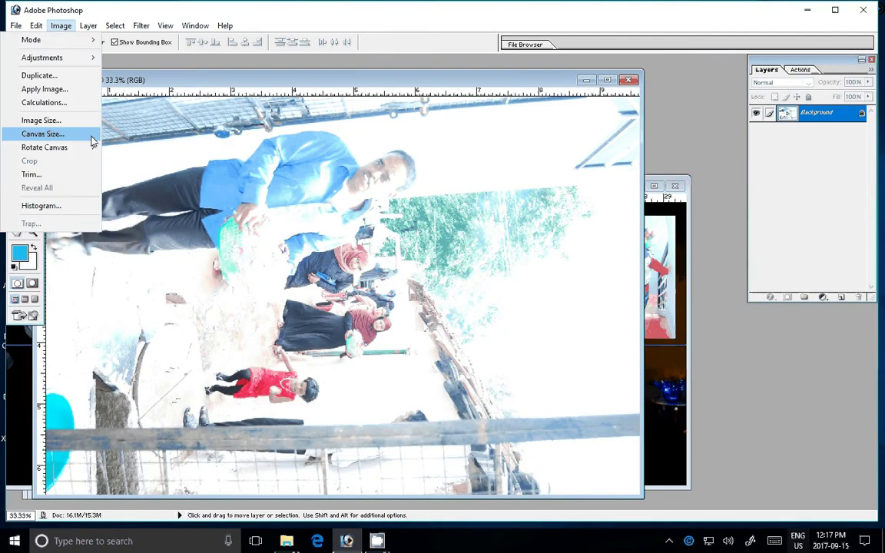
pyautogui.moveTo(45, 147)
pyautogui.click(146, 179)
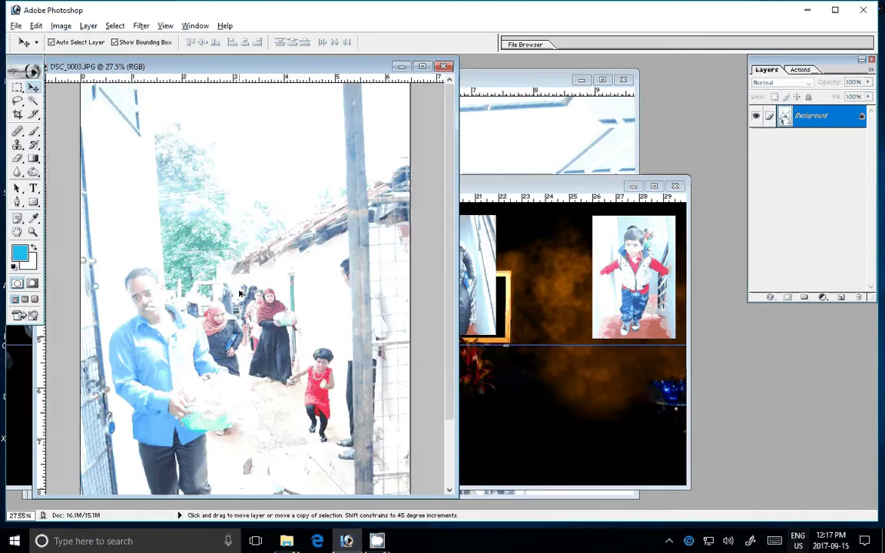
pyautogui.hotkey('ctrl', '0')
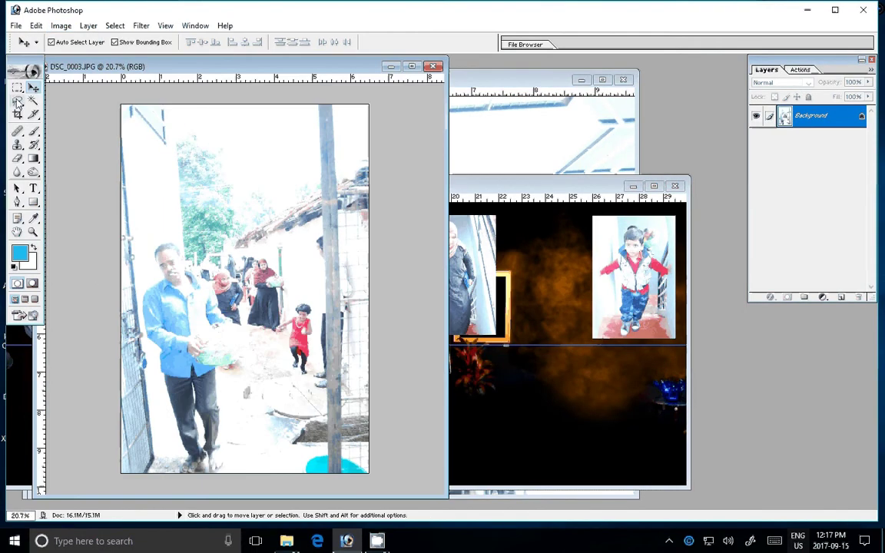
# Select the man in the blue shirt, copy him to a layer and place him in the album.
pyautogui.click(17, 87)
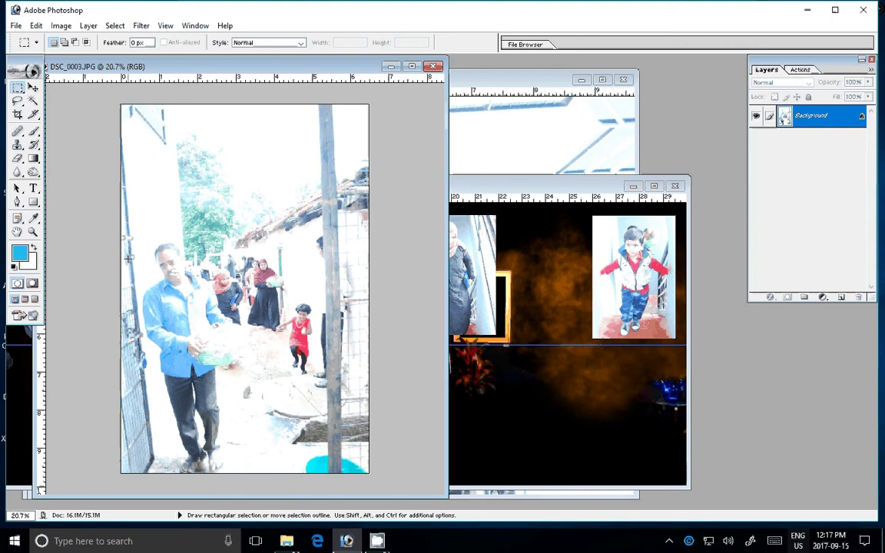
pyautogui.moveTo(122, 227)
pyautogui.mouseDown()
pyautogui.moveTo(252, 352)
pyautogui.moveTo(346, 394)
pyautogui.moveTo(326, 391)
pyautogui.mouseUp()
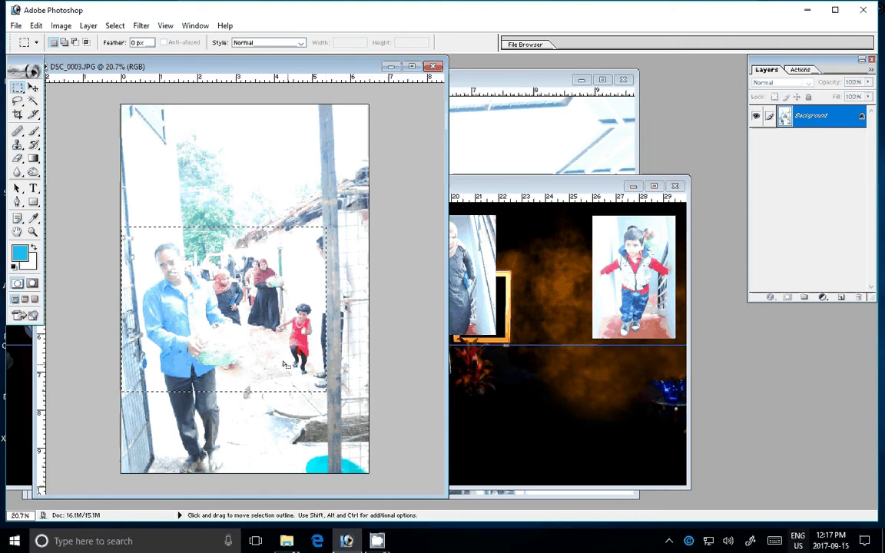
pyautogui.press('ctrl')
pyautogui.hotkey('ctrl', 'j')
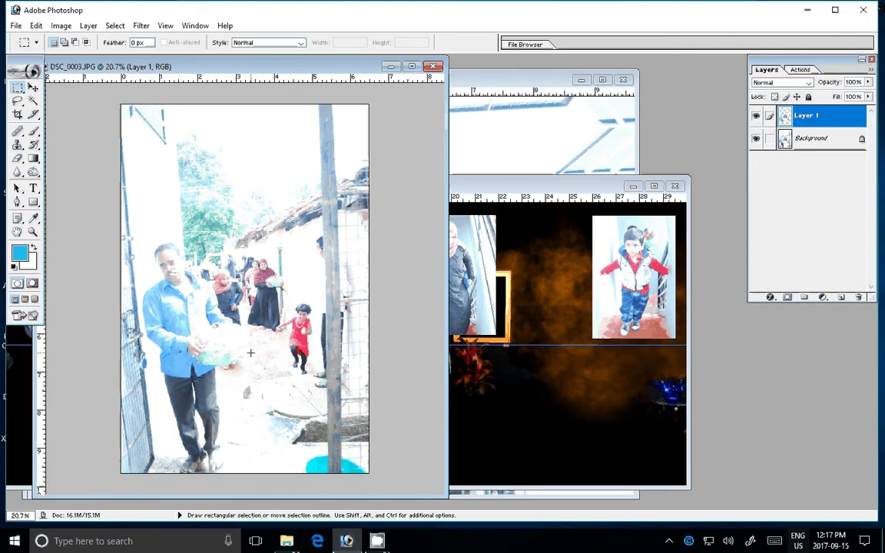
pyautogui.press('v')
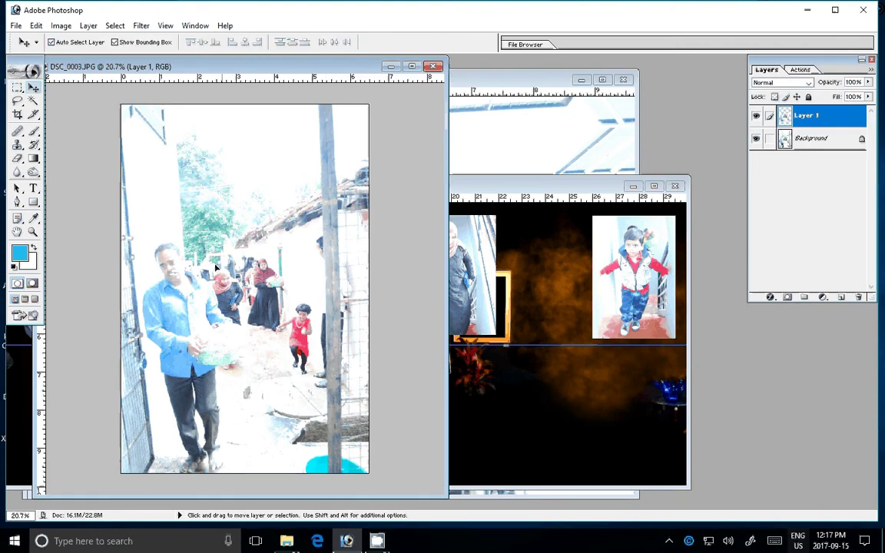
pyautogui.moveTo(216, 266)
pyautogui.mouseDown()
pyautogui.moveTo(561, 301)
pyautogui.moveTo(544, 260)
pyautogui.mouseUp()
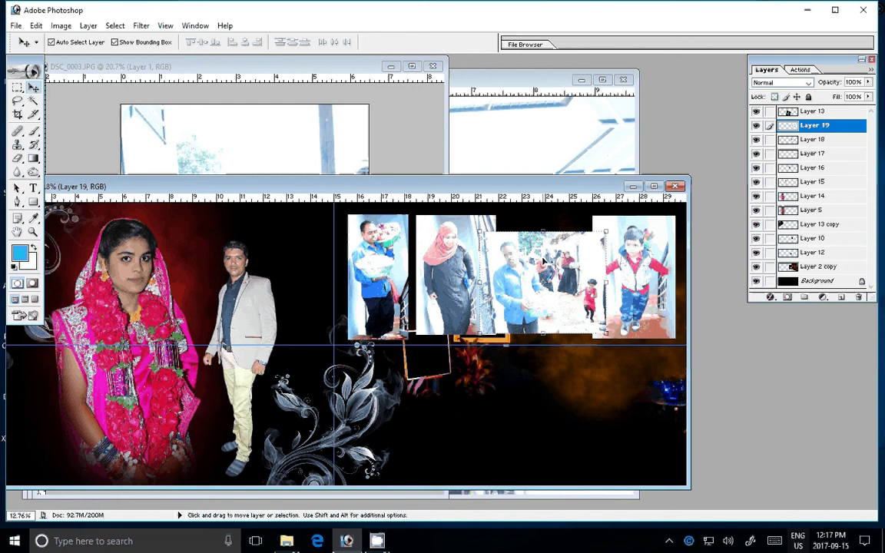
# Close DSC_0003.JPG and DSC_0002.JPG without saving.
pyautogui.click(452, 76)
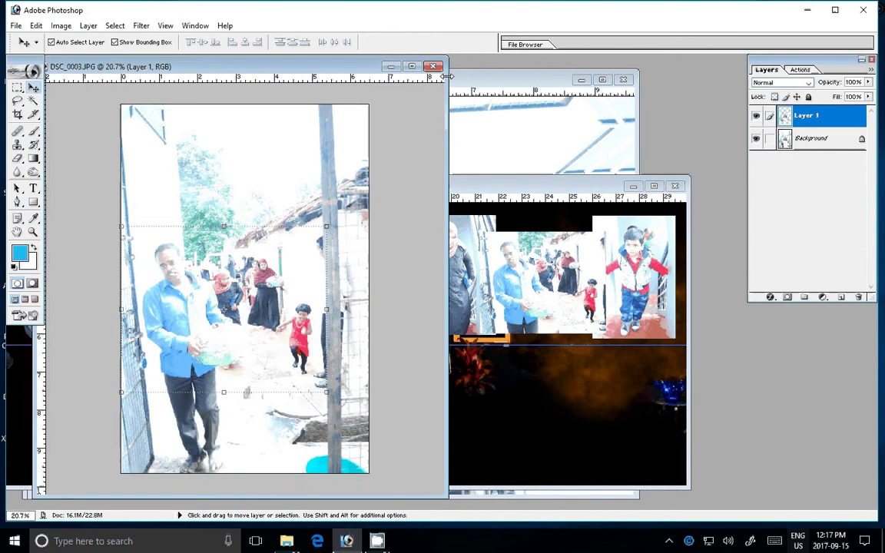
pyautogui.click(433, 66)
pyautogui.click(443, 209)
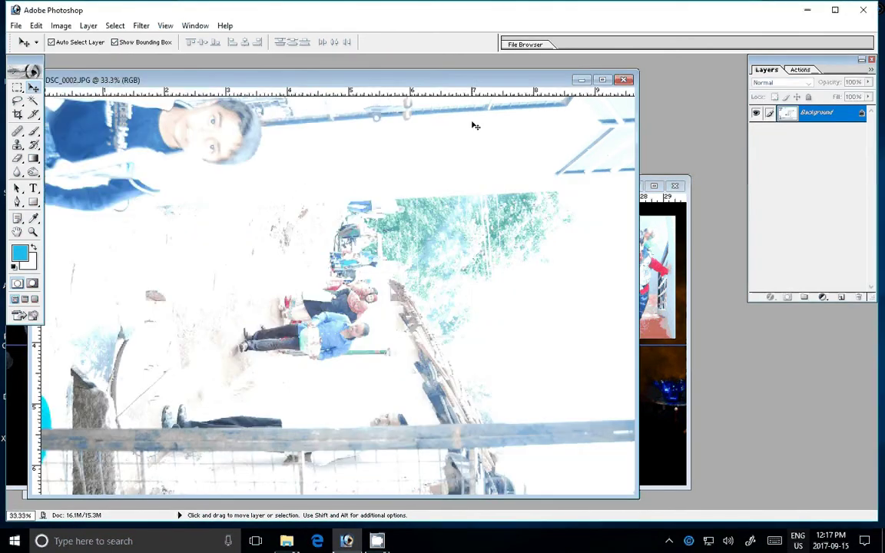
pyautogui.click(623, 80)
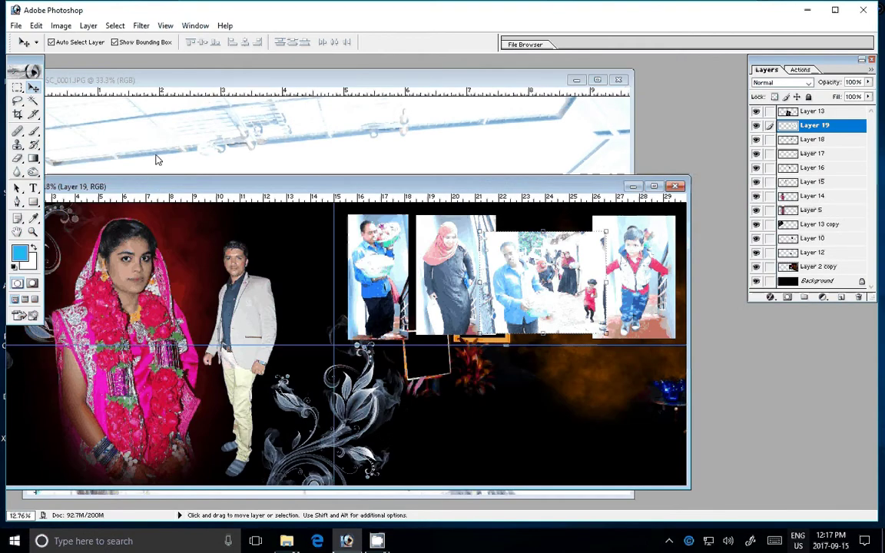
# Cut photos DSC_0001 to DSC_0006 in the 102ND40X folder.
pyautogui.click(286, 542)
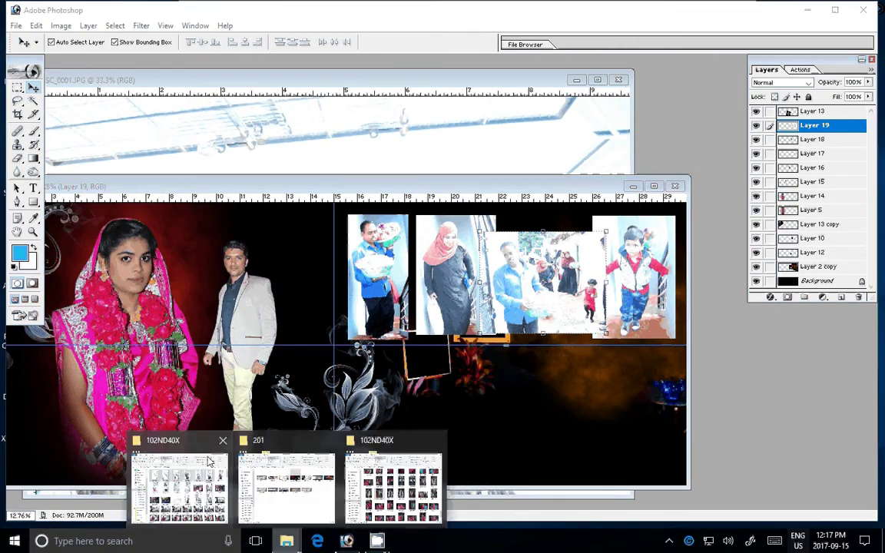
pyautogui.click(209, 461)
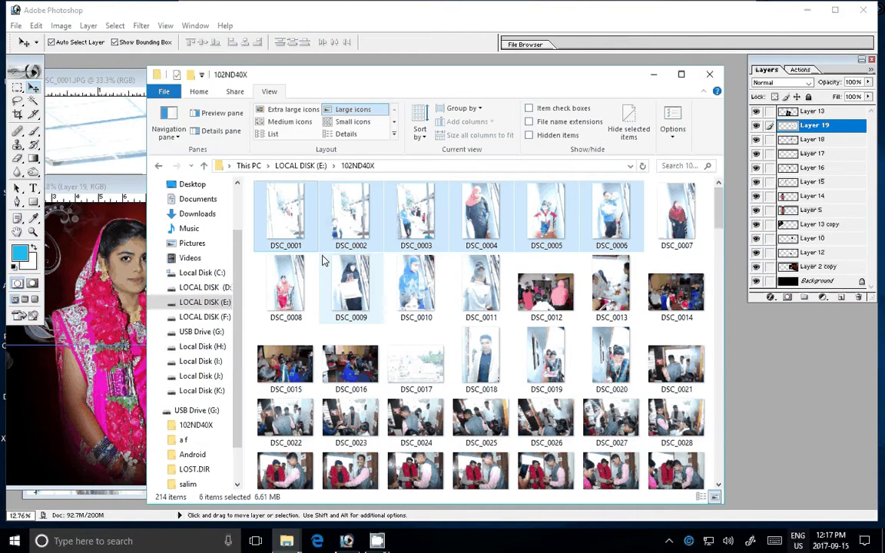
pyautogui.click(204, 95)
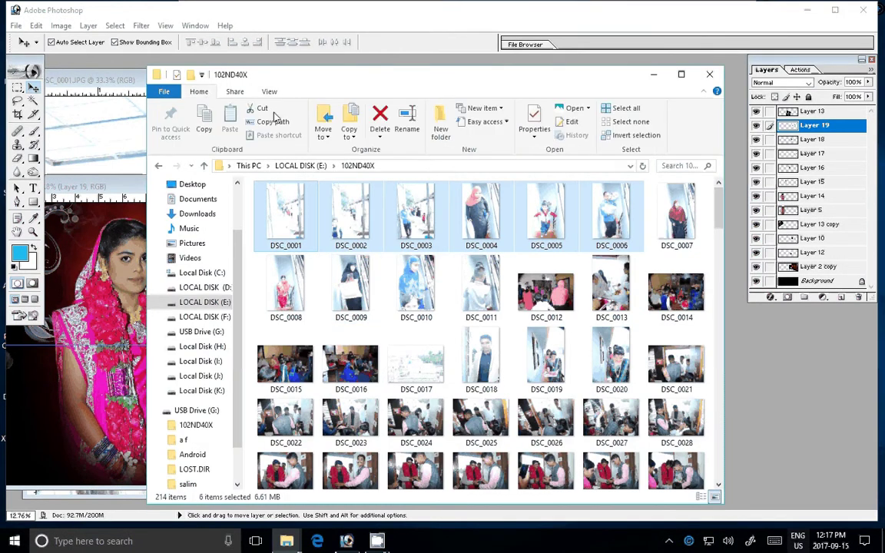
pyautogui.click(274, 111)
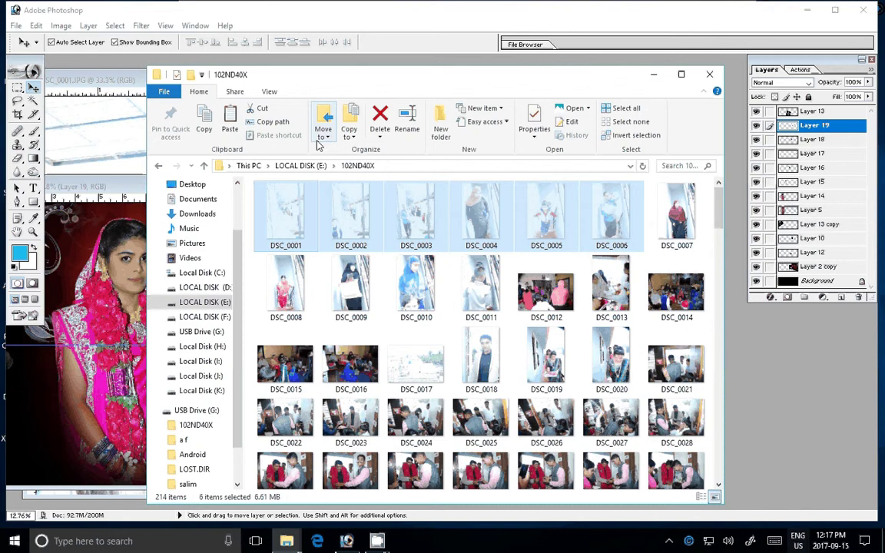
# Create a folder named S DII and paste the six photos into it.
pyautogui.click(440, 123)
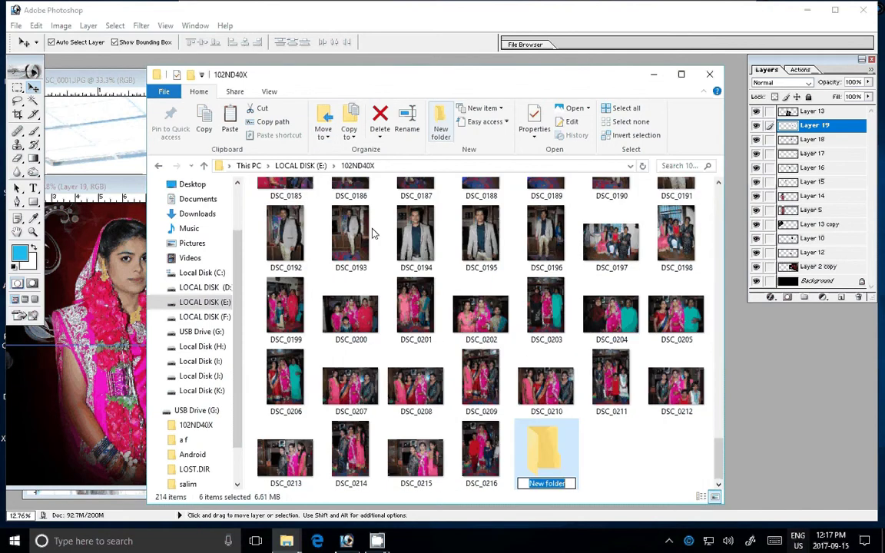
pyautogui.write('S')
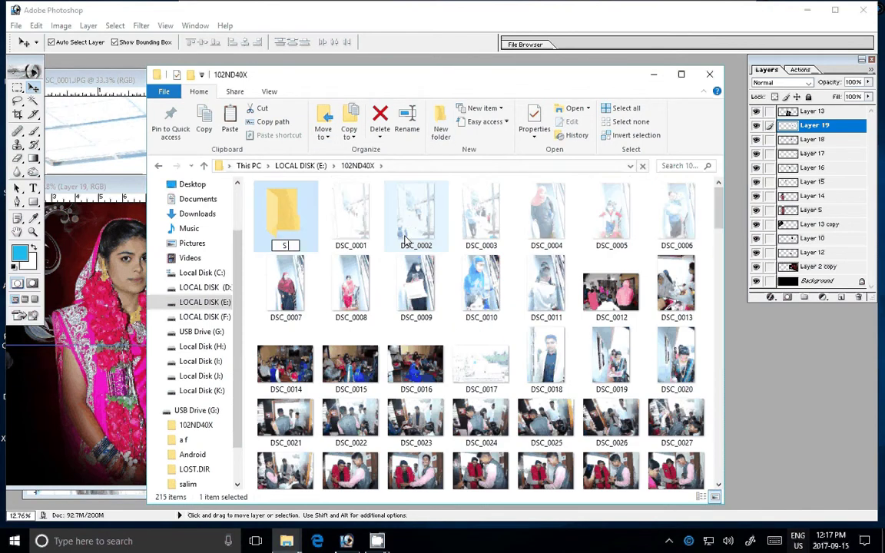
pyautogui.write(' d')
pyautogui.press('BackSpace')
pyautogui.press('BackSpace')
pyautogui.write('D')
pyautogui.write('II')
pyautogui.press('Return')
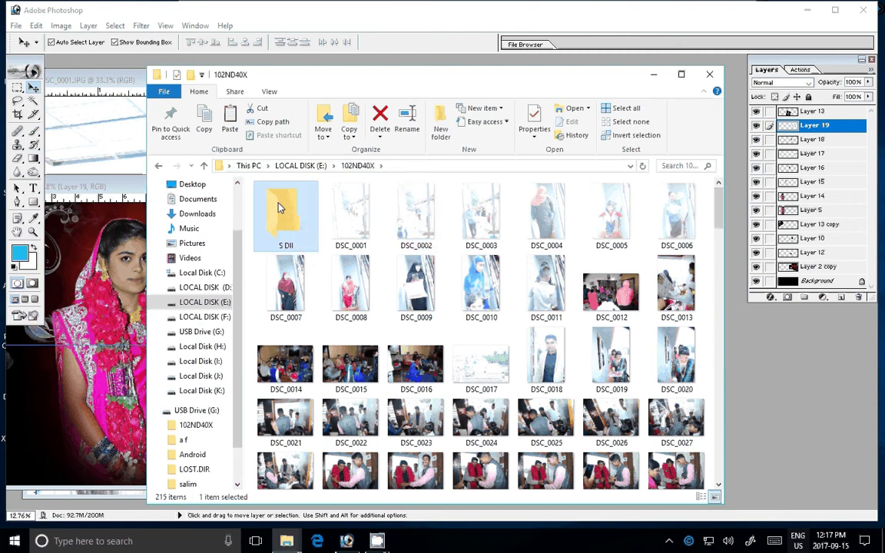
pyautogui.doubleClick(280, 207)
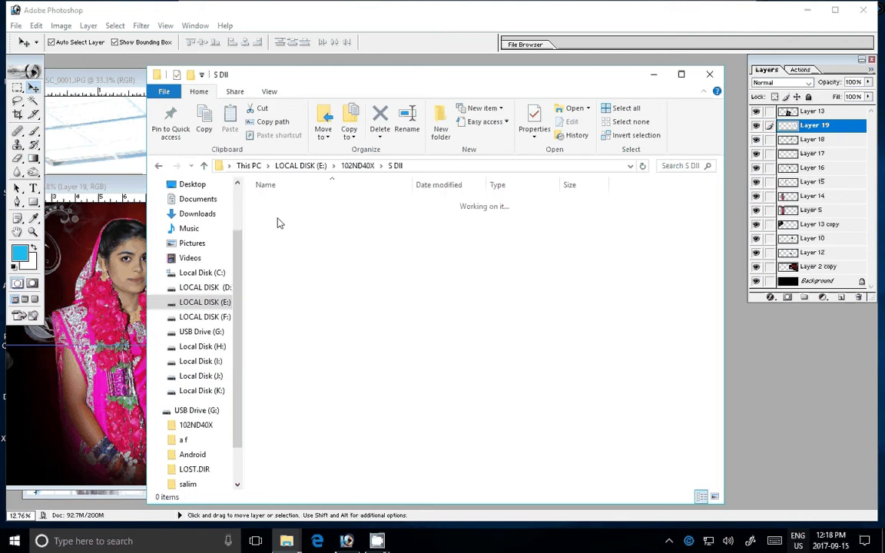
pyautogui.hotkey('ctrl', 'v')
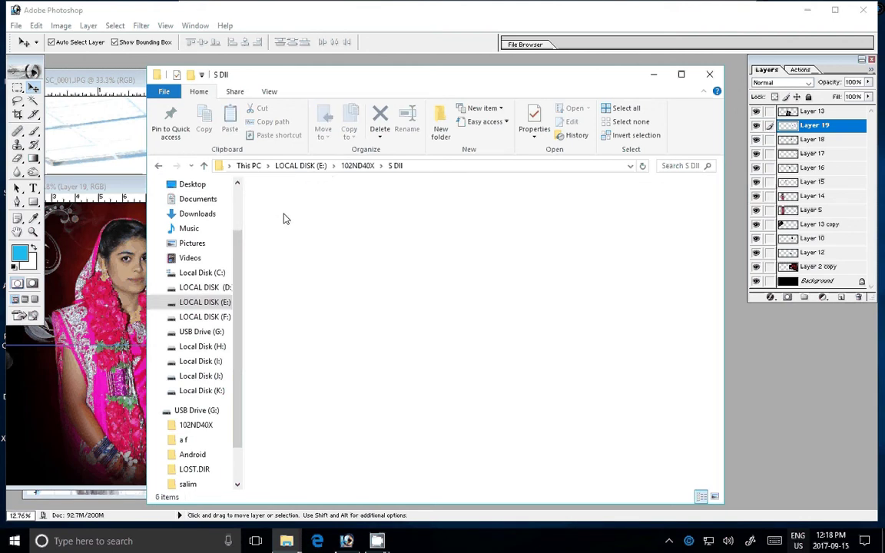
# Back in 102ND40X, select photos DSC_0007 to DSC_0009 and open them in Photoshop.
pyautogui.click(204, 167)
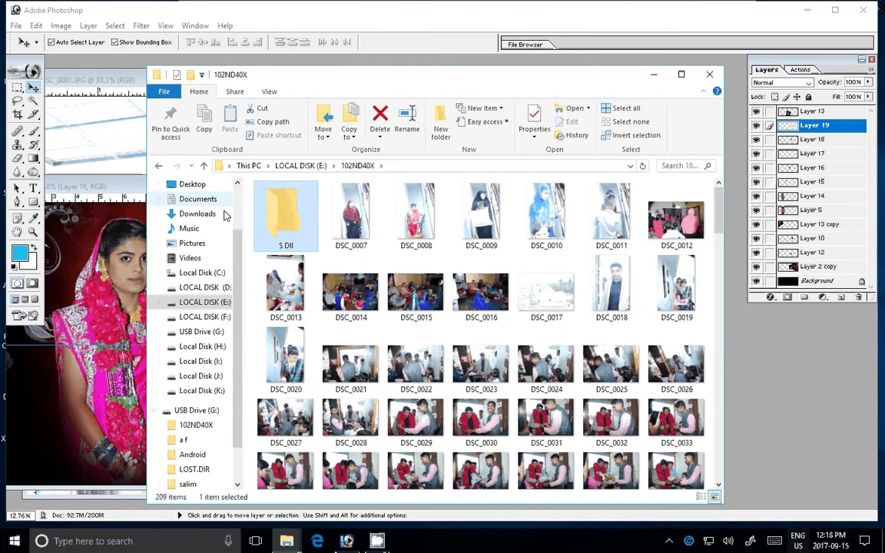
pyautogui.click(343, 225)
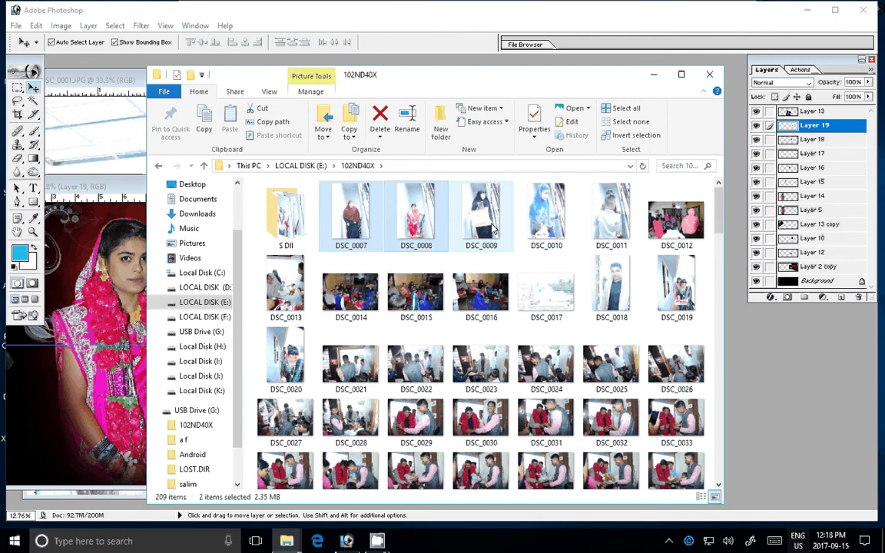
pyautogui.keyDown('ctrl'); pyautogui.click(493, 229); pyautogui.keyUp('ctrl')
pyautogui.keyDown('ctrl'); pyautogui.click(536, 218); pyautogui.keyUp('ctrl')
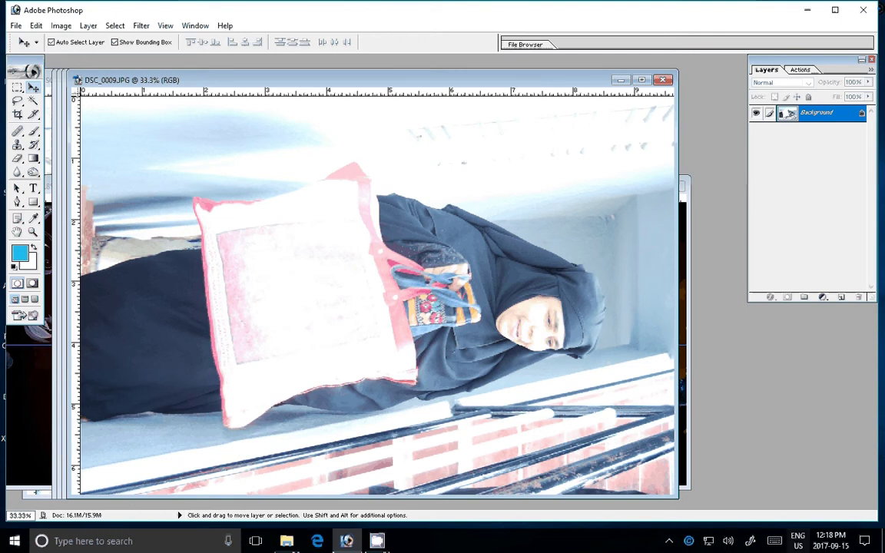
# Rotate DSC_0009 90° counterclockwise and select the woman holding the bag.
pyautogui.click(61, 25)
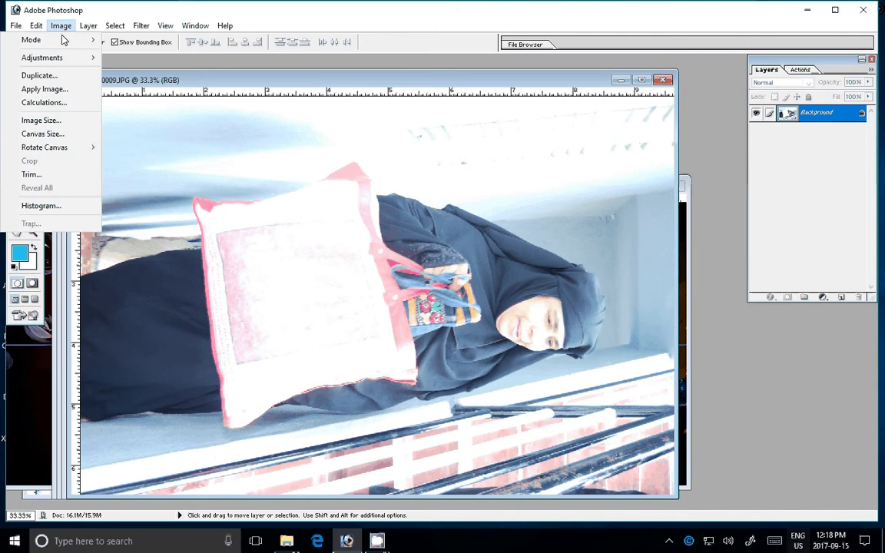
pyautogui.moveTo(44, 146)
pyautogui.click(134, 174)
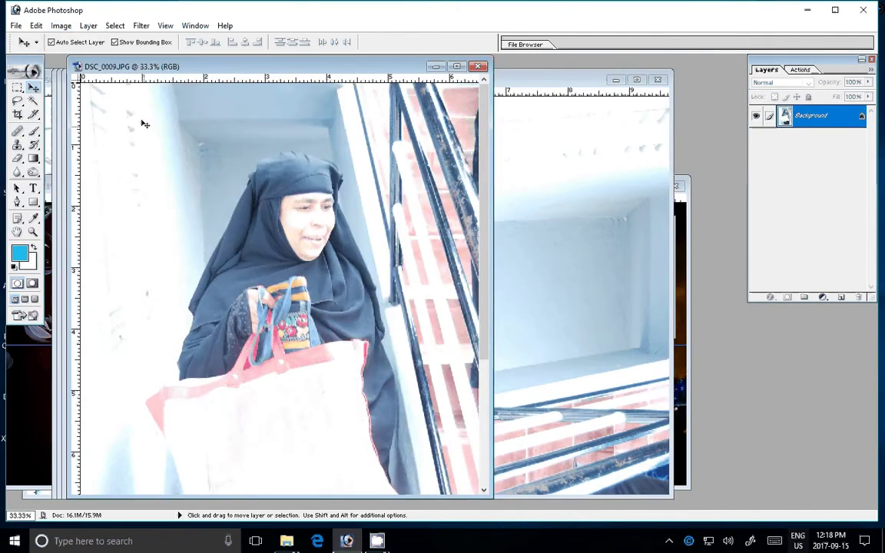
pyautogui.hotkey('ctrl', '0')
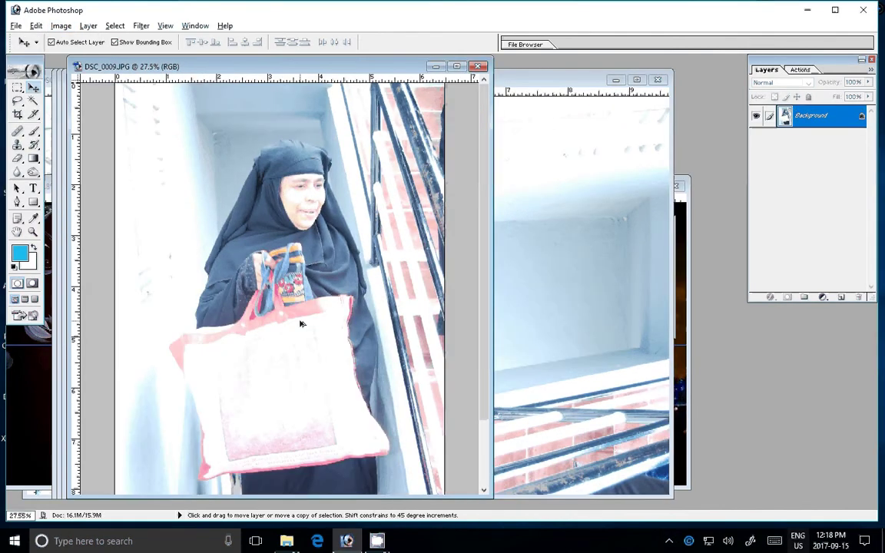
pyautogui.hotkey('ctrl', '0')
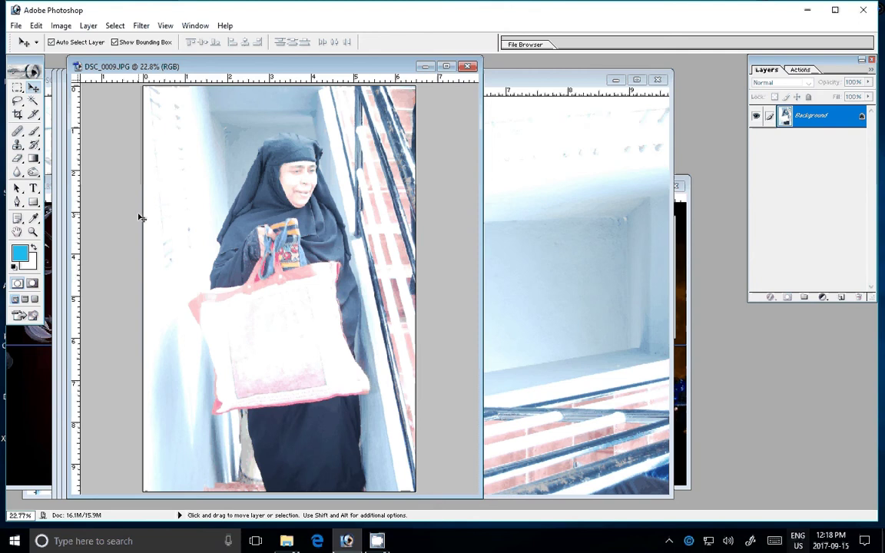
pyautogui.press('m')
pyautogui.moveTo(194, 129)
pyautogui.mouseDown()
pyautogui.moveTo(262, 262)
pyautogui.moveTo(384, 422)
pyautogui.mouseUp()
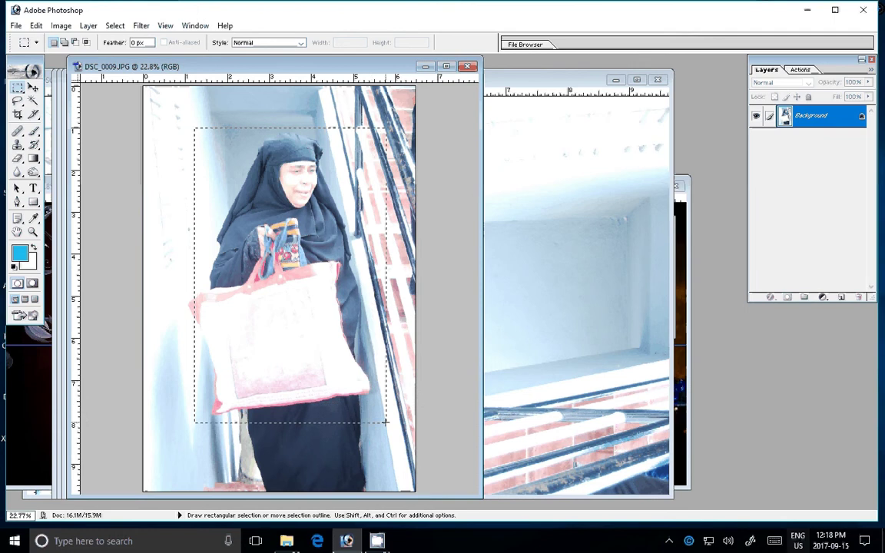
pyautogui.moveTo(322, 349); pyautogui.dragTo(312, 349)
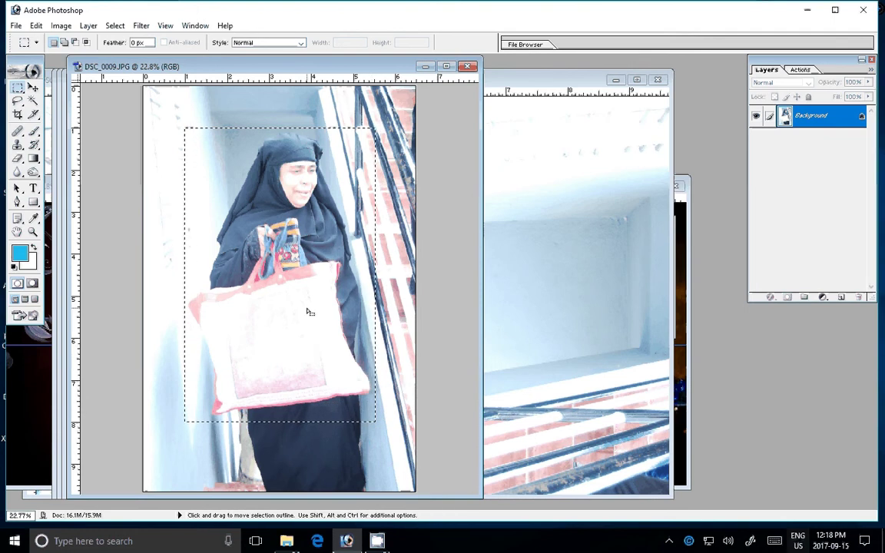
# Paste the woman into the album spread, move her right and scale to 75.7%.
pyautogui.click(681, 340)
pyautogui.hotkey('ctrl', 'v')
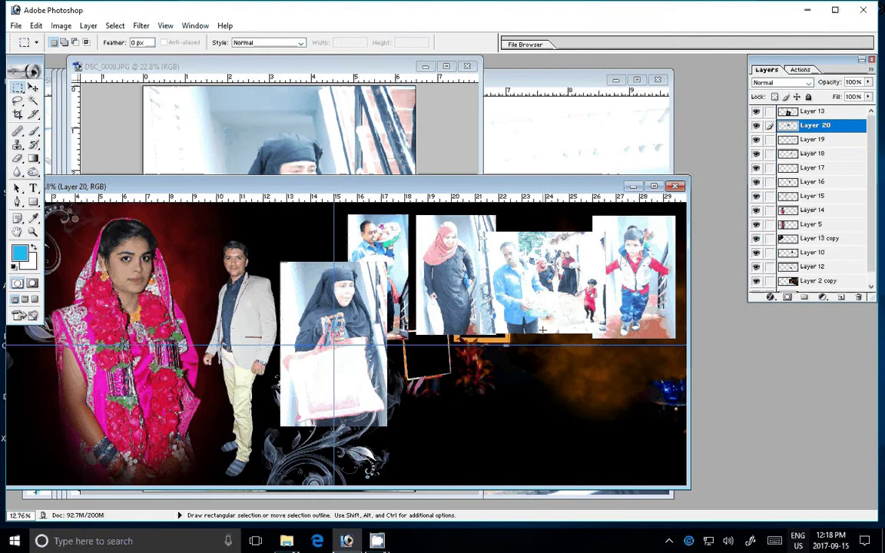
pyautogui.press('v')
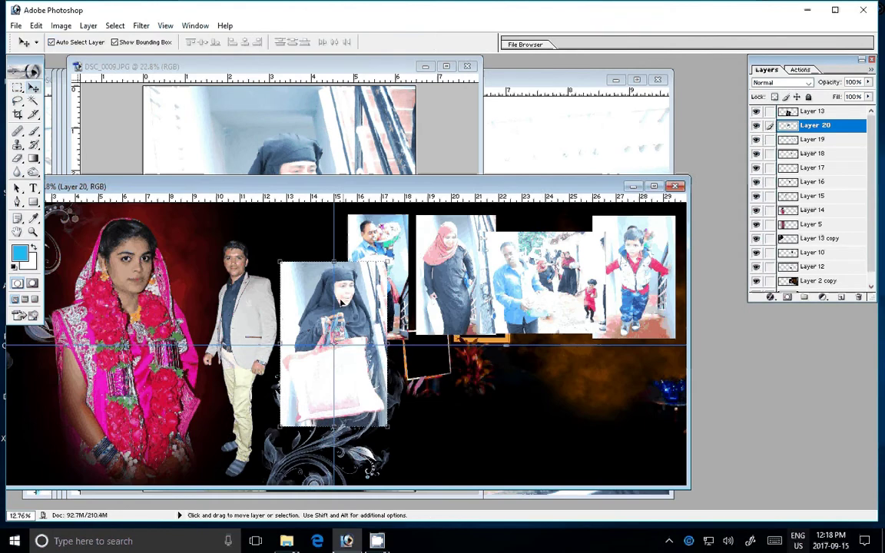
pyautogui.moveTo(342, 304)
pyautogui.mouseDown()
pyautogui.moveTo(416, 345)
pyautogui.moveTo(428, 340)
pyautogui.mouseUp()
pyautogui.hotkey('ctrl', 't')
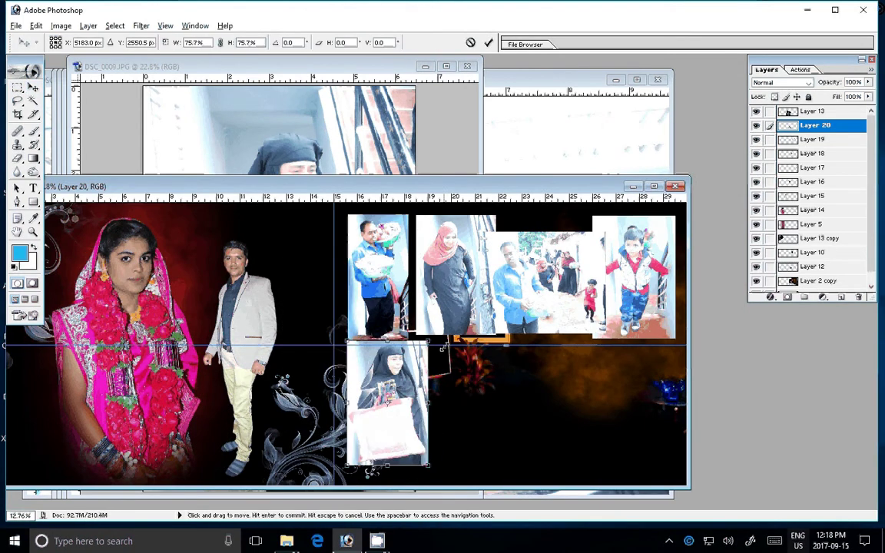
pyautogui.press('Return')
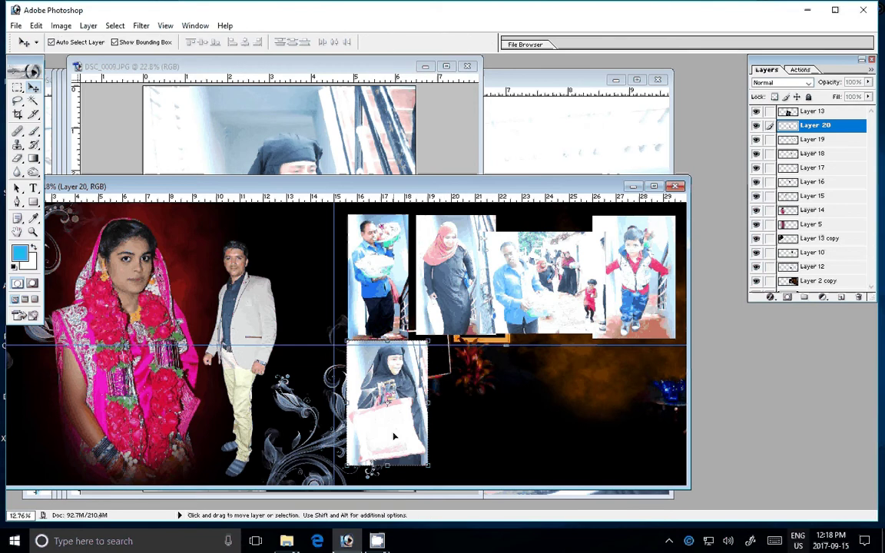
pyautogui.moveTo(402, 405); pyautogui.dragTo(395, 421)
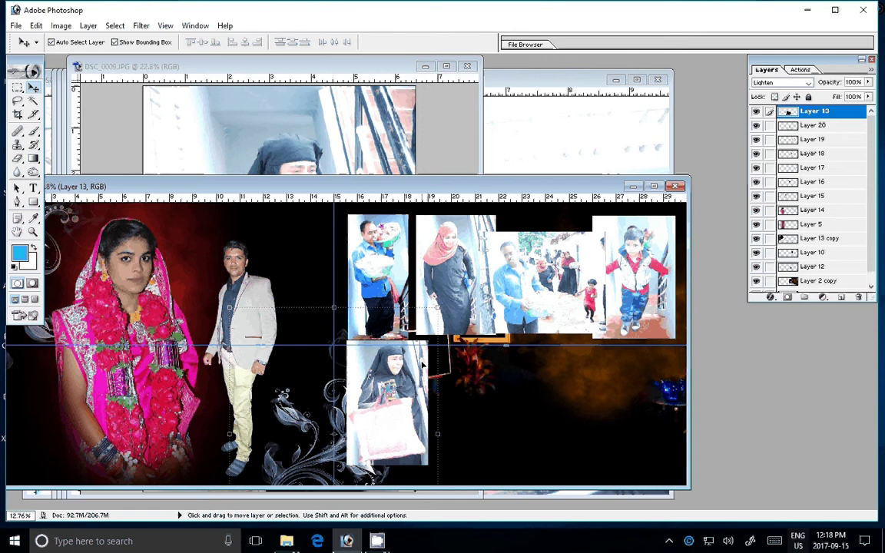
# Inspect Layers 18, 13, 12, 16 and 15, briefly toggling the swirl ornament's visibility.
pyautogui.click(405, 378)
pyautogui.click(265, 336)
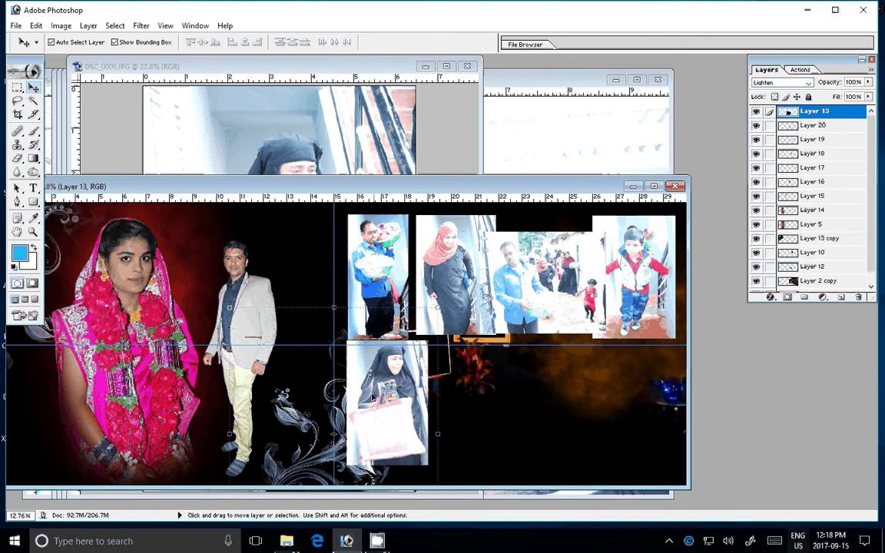
pyautogui.click(757, 112)
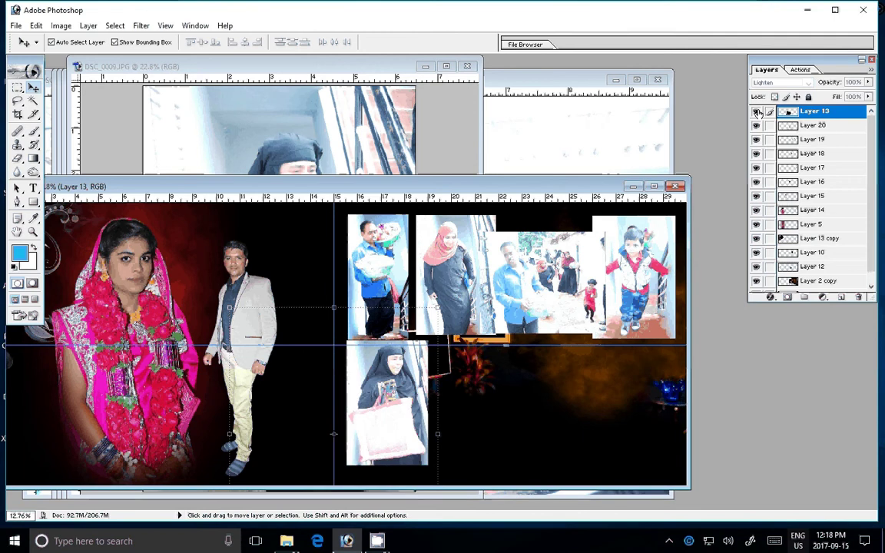
pyautogui.click(757, 112)
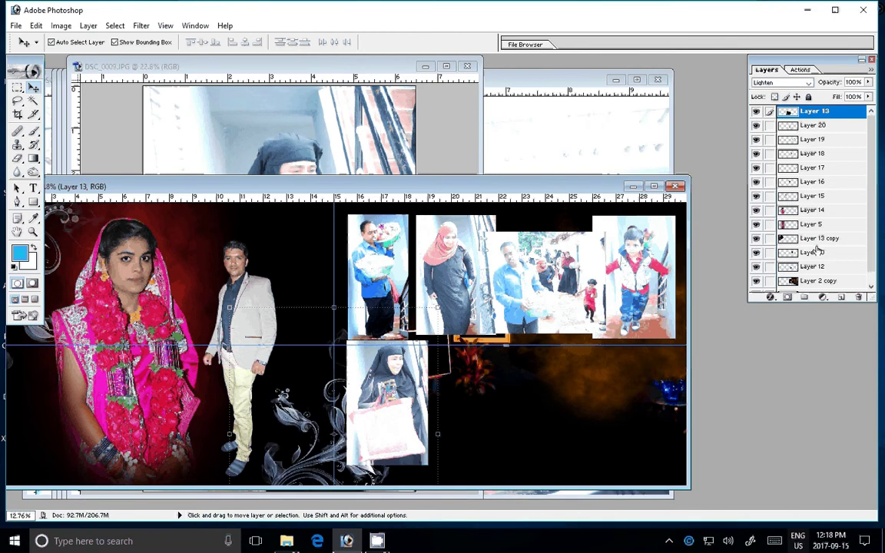
pyautogui.click(813, 269)
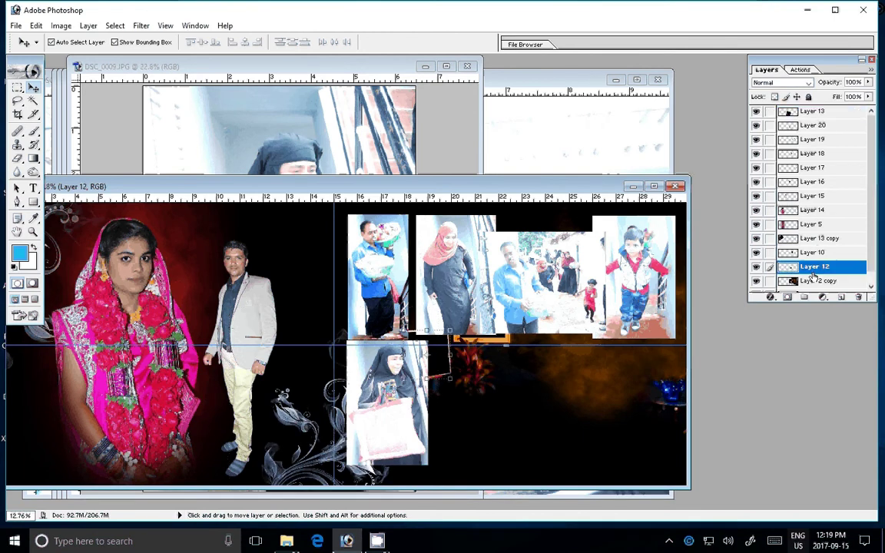
pyautogui.scroll(-1, 828, 188)
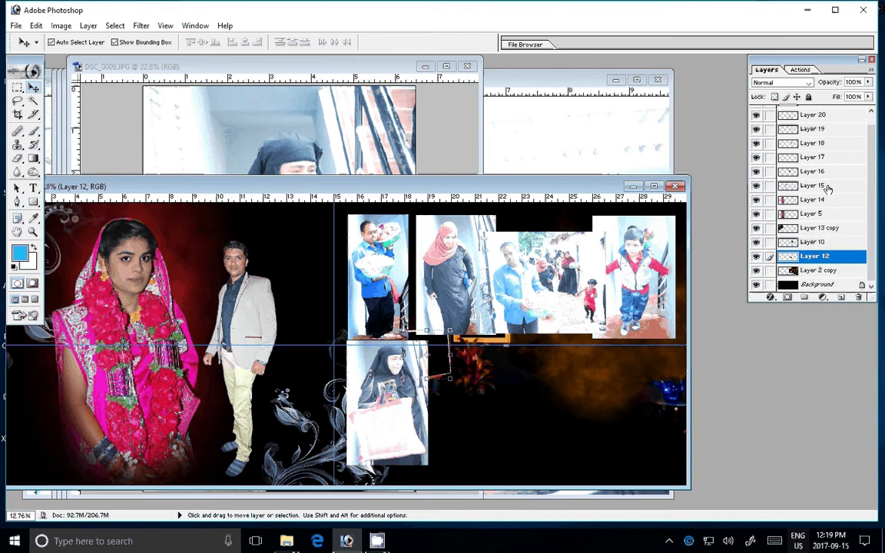
pyautogui.scroll(1, 828, 206)
pyautogui.click(813, 154)
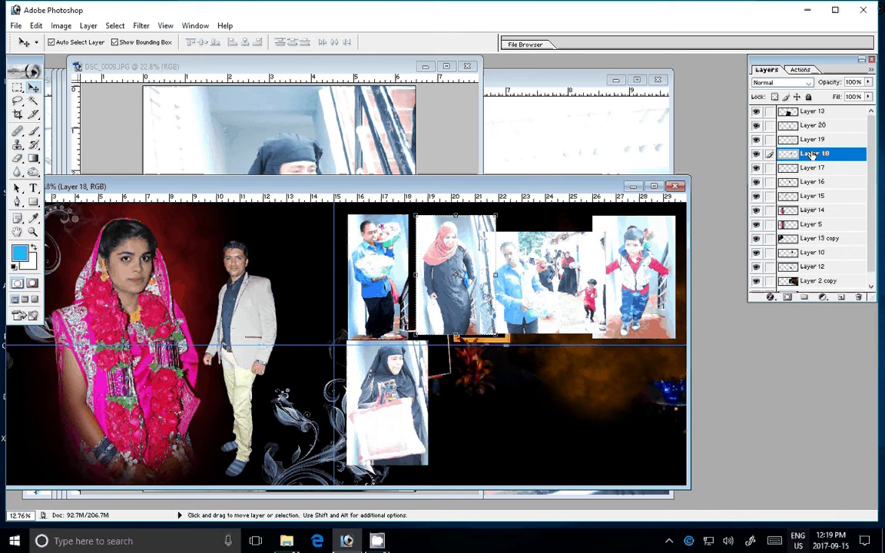
pyautogui.click(819, 182)
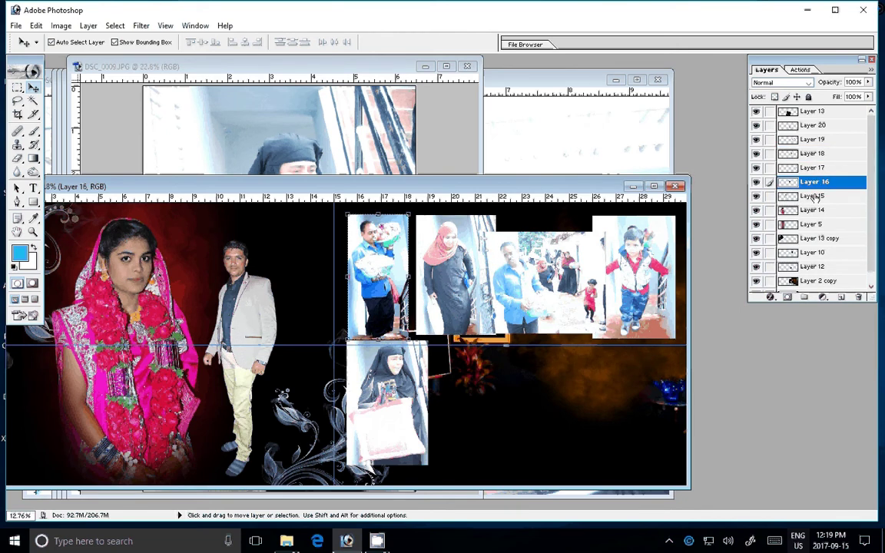
pyautogui.click(815, 198)
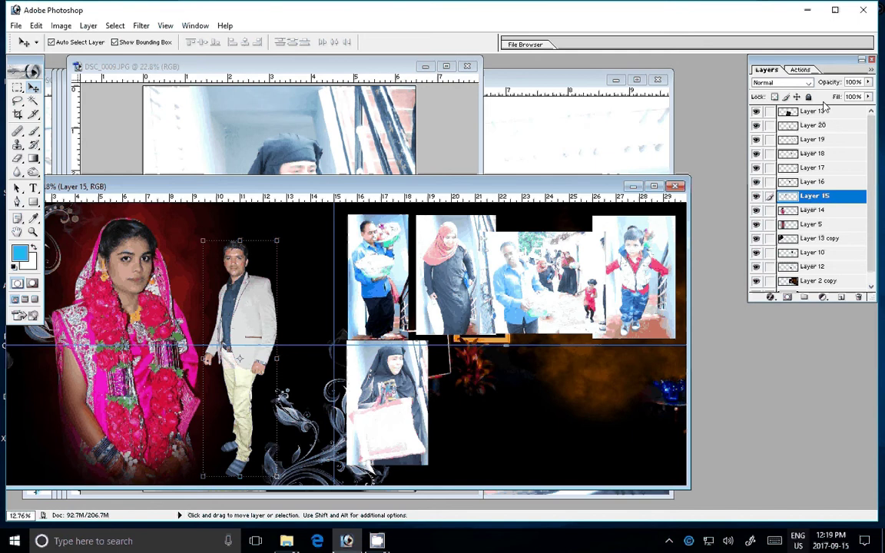
pyautogui.scroll(-1, 820, 140)
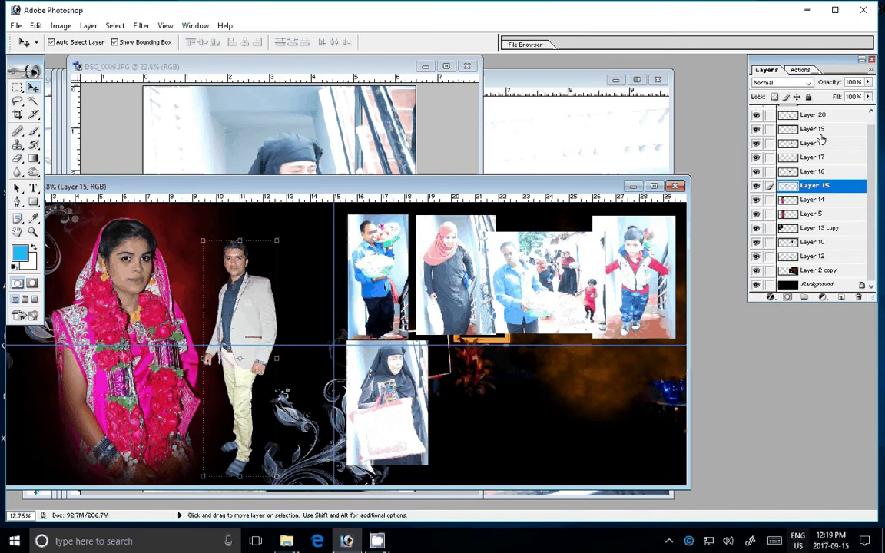
# Hide Layer 12 and nudge the woman-with-pink-bag photo slightly lower.
pyautogui.click(815, 258)
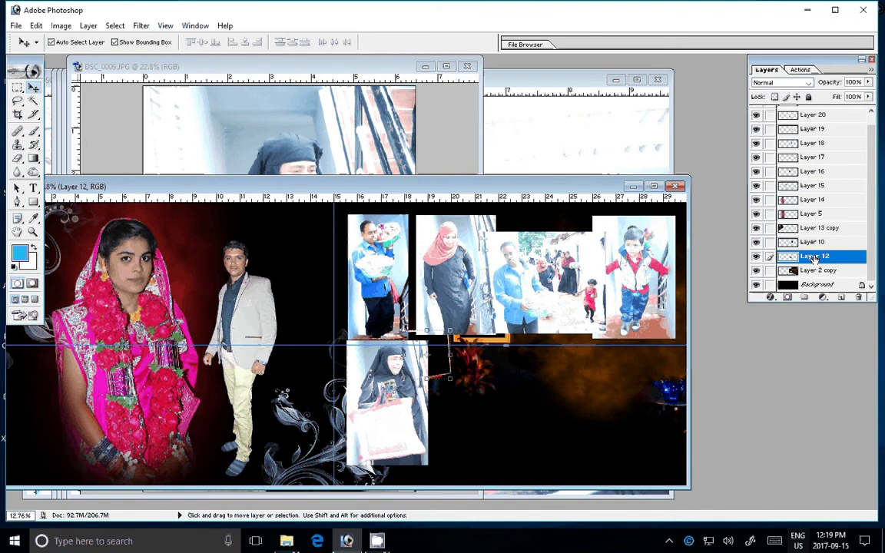
pyautogui.click(758, 256)
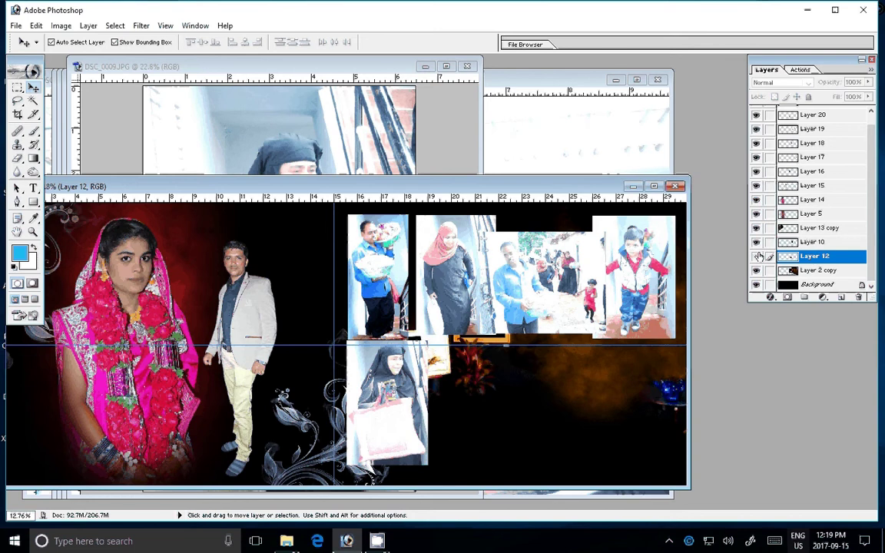
pyautogui.click(757, 256)
pyautogui.click(393, 368)
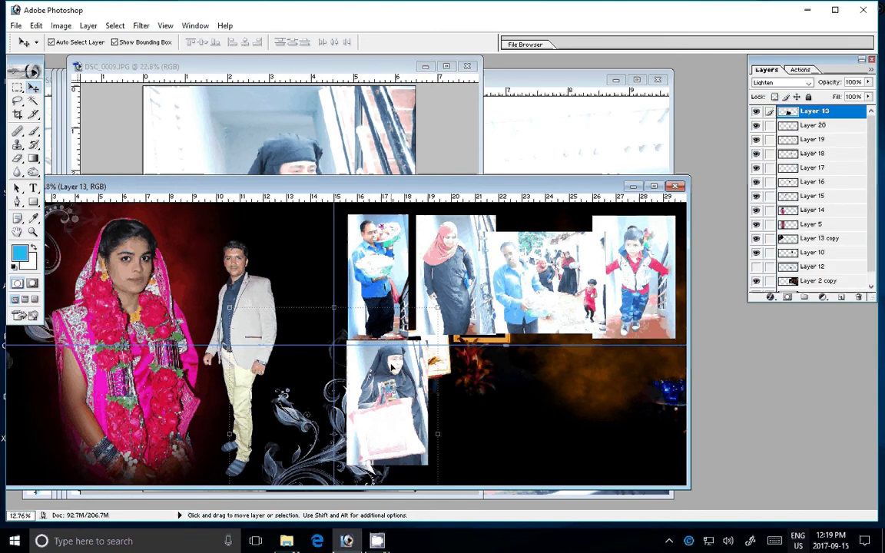
pyautogui.click(757, 112)
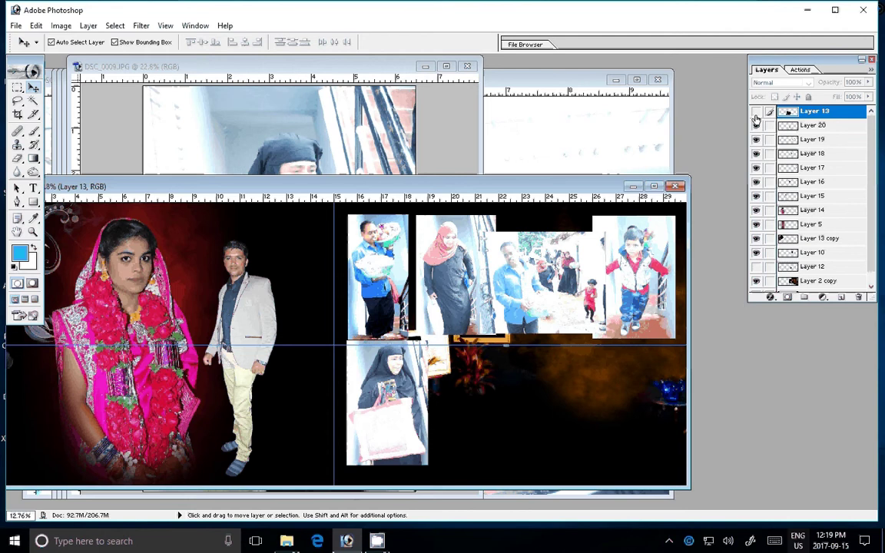
pyautogui.moveTo(388, 384)
pyautogui.mouseDown()
pyautogui.moveTo(388, 404)
pyautogui.moveTo(389, 395)
pyautogui.mouseUp()
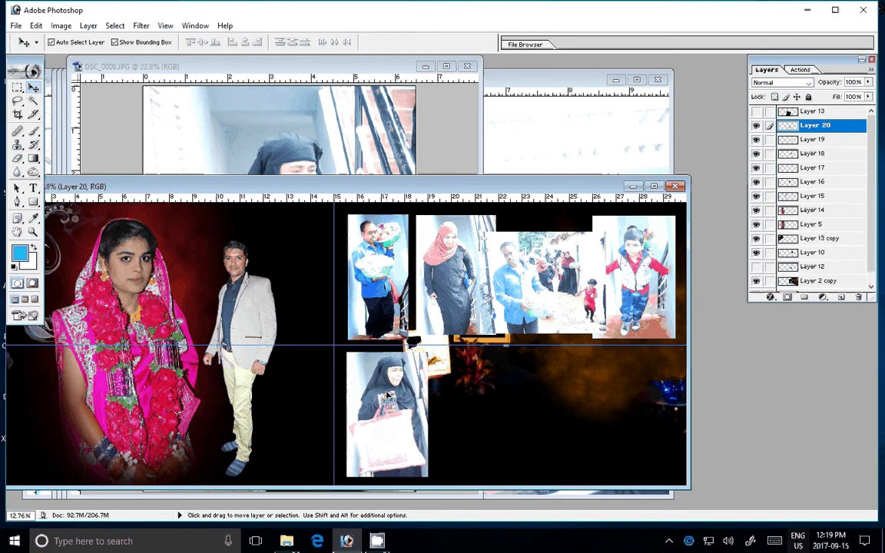
pyautogui.click(757, 113)
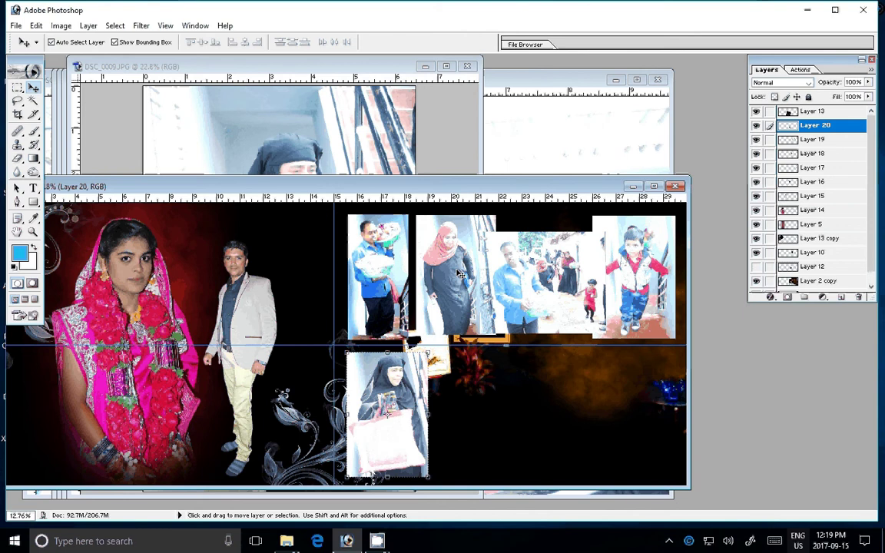
# Bring the woman photo's layer to the top of the stack and close DSC_0009.
pyautogui.hotkey('ctrl', '[')
pyautogui.hotkey('ctrl', '[')
pyautogui.hotkey('ctrl', '[')
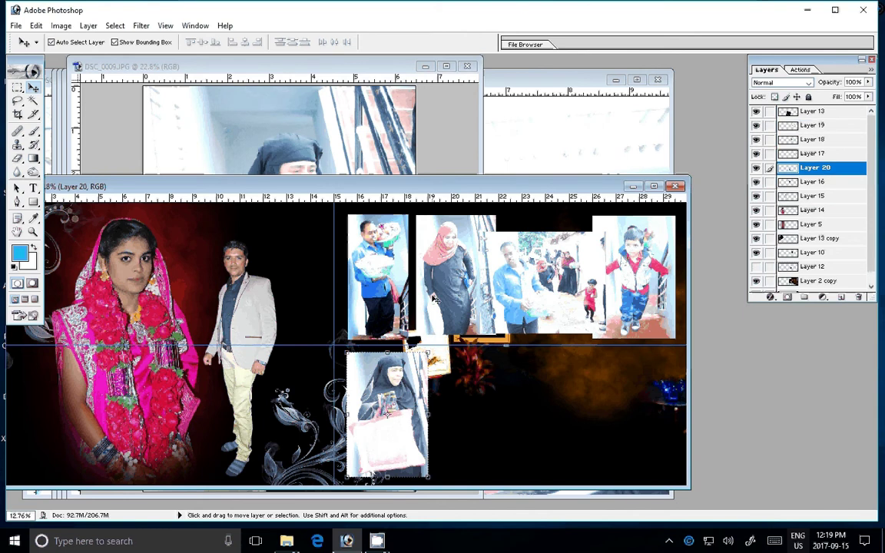
pyautogui.hotkey('ctrl', 'shift', '[')
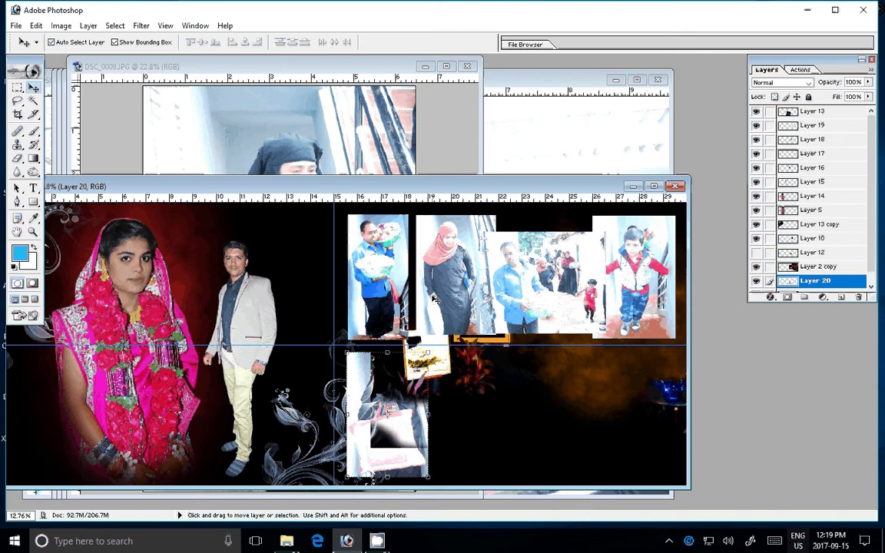
pyautogui.hotkey('ctrl', 'z')
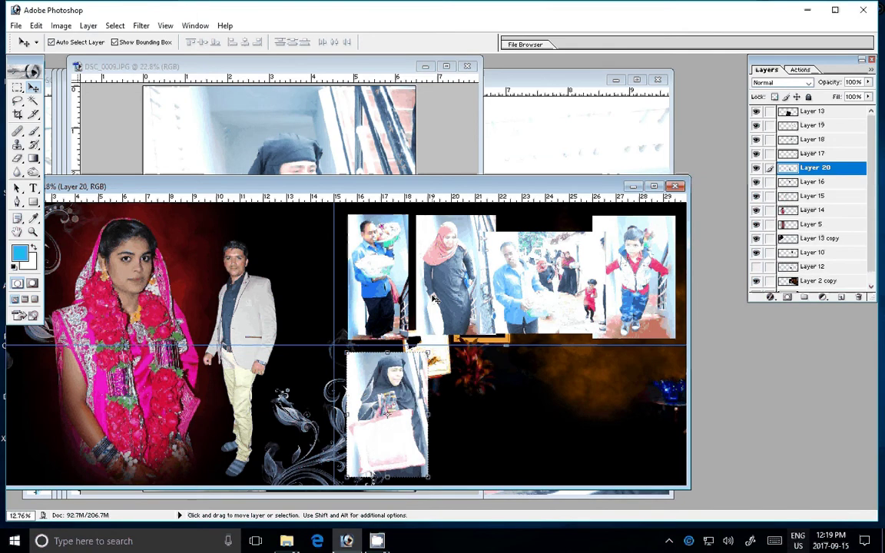
pyautogui.hotkey('ctrl', 'shift', ']')
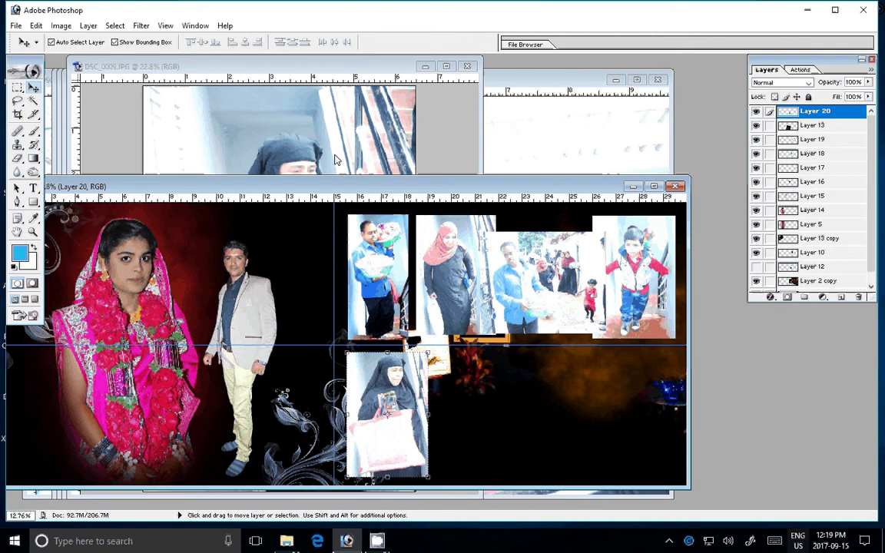
pyautogui.hotkey('ctrl', 'w')
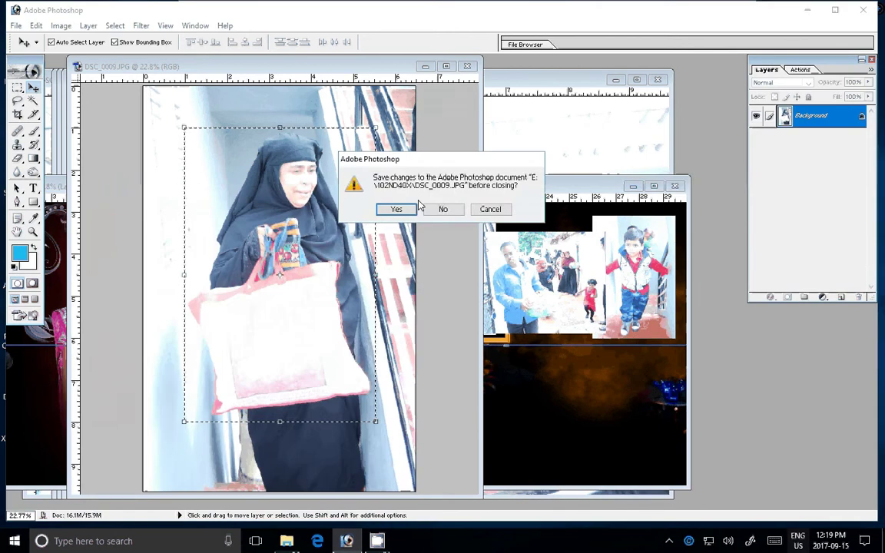
# Discard changes to DSC_0009, rotate DSC_0008 90° CCW, and marquee the woman in red.
pyautogui.press('n')
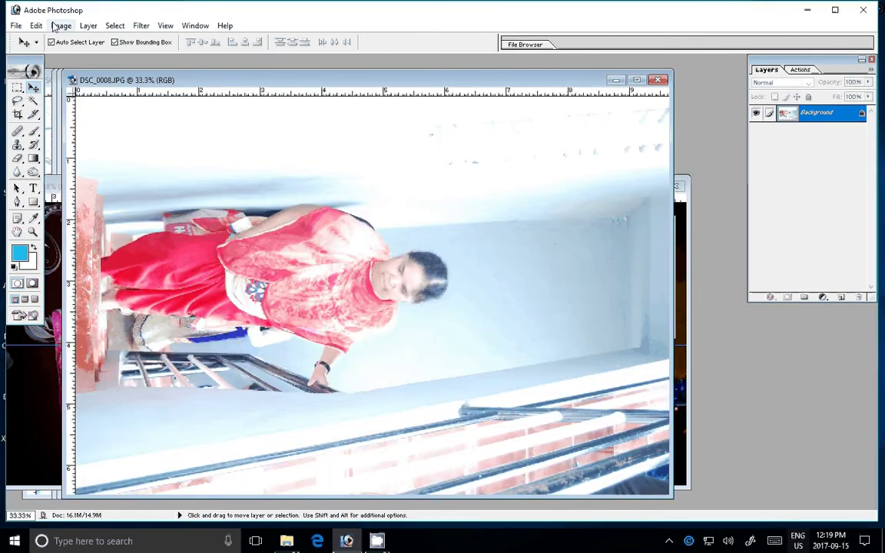
pyautogui.click(59, 26)
pyautogui.moveTo(79, 158)
pyautogui.click(134, 175)
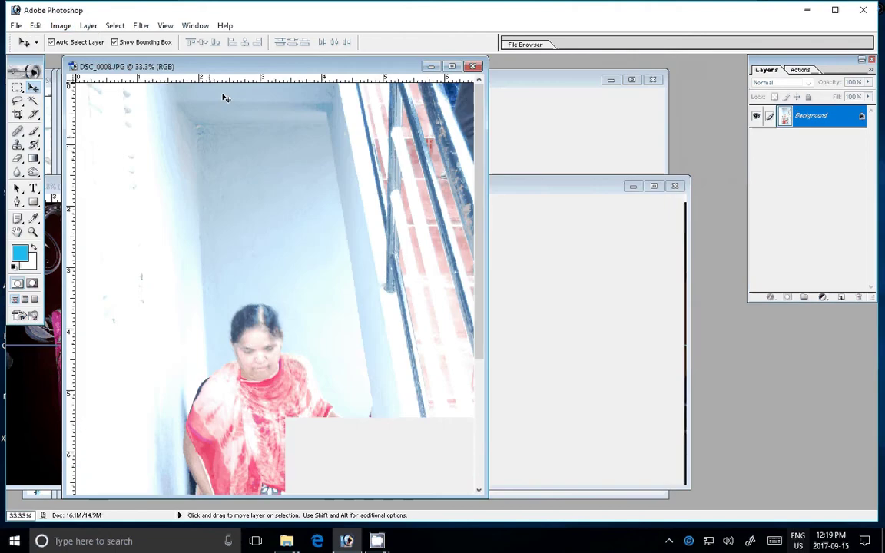
pyautogui.hotkey('ctrl', '0')
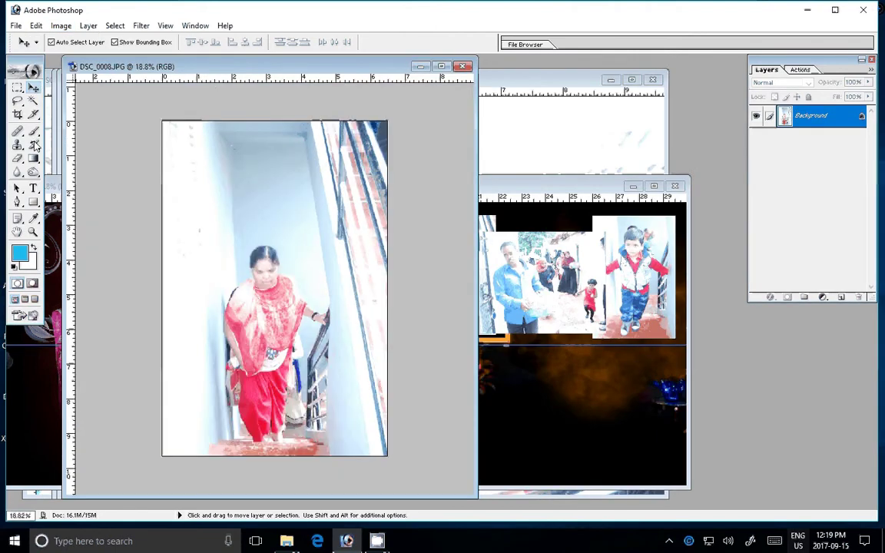
pyautogui.press('m')
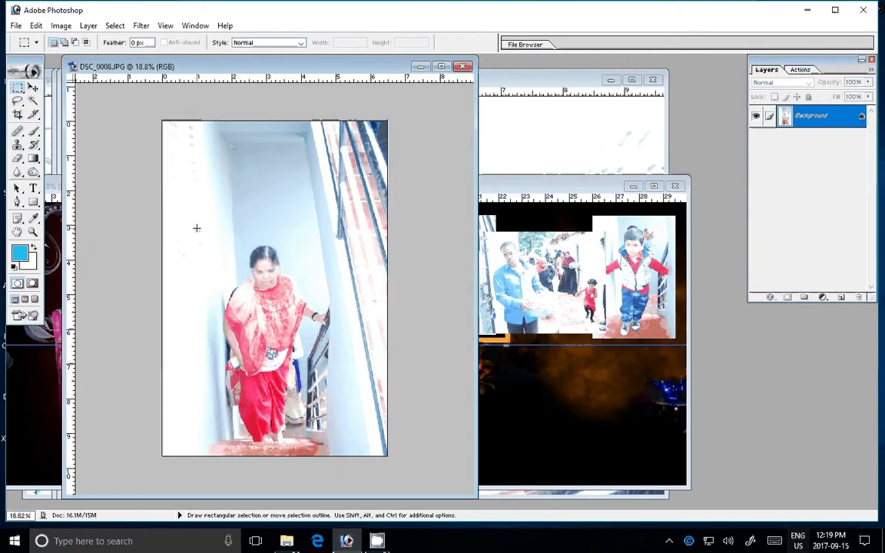
pyautogui.moveTo(197, 228)
pyautogui.mouseDown()
pyautogui.moveTo(316, 458)
pyautogui.moveTo(336, 459)
pyautogui.mouseUp()
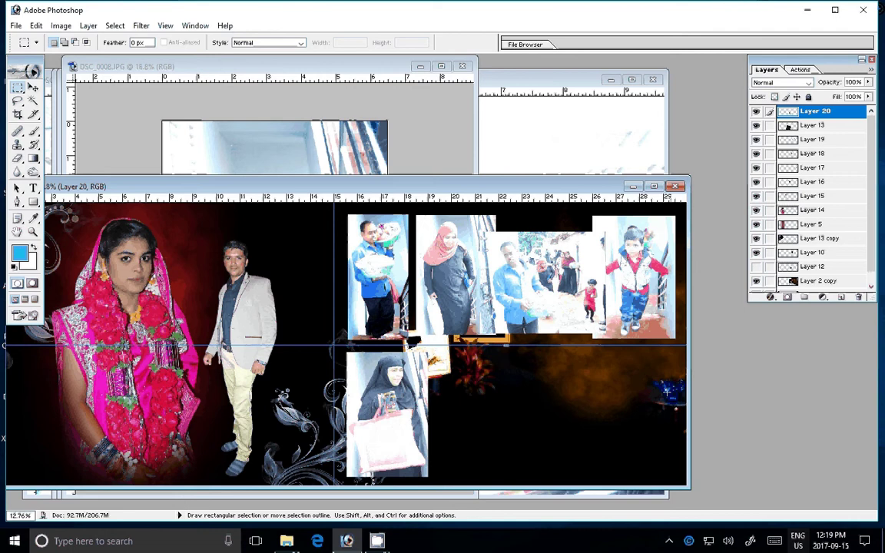
# Paste the red-dress woman into the spread, scaled beside the woman-with-bag, then close DSC_0008.
pyautogui.hotkey('ctrl', 'v')
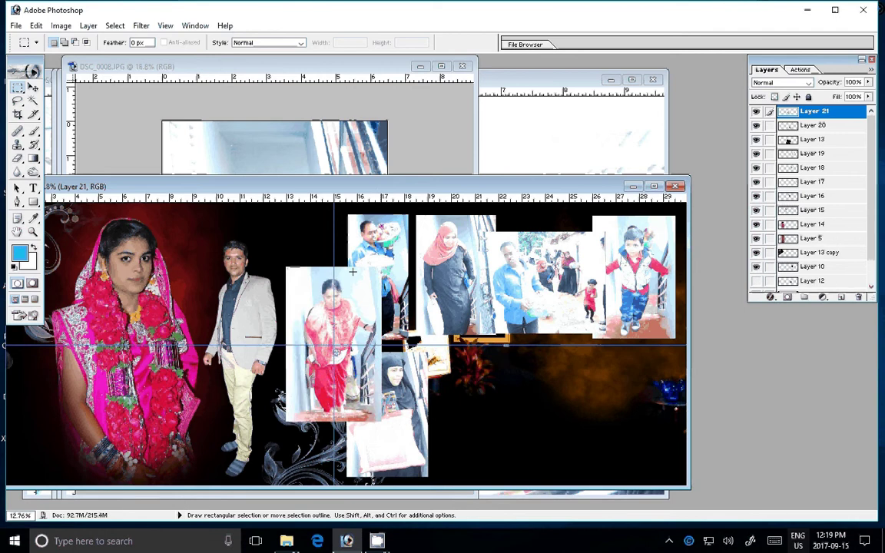
pyautogui.press('v')
pyautogui.moveTo(352, 271)
pyautogui.mouseDown()
pyautogui.moveTo(500, 339)
pyautogui.moveTo(531, 325)
pyautogui.moveTo(522, 344)
pyautogui.mouseUp()
pyautogui.hotkey('alt', 'f')
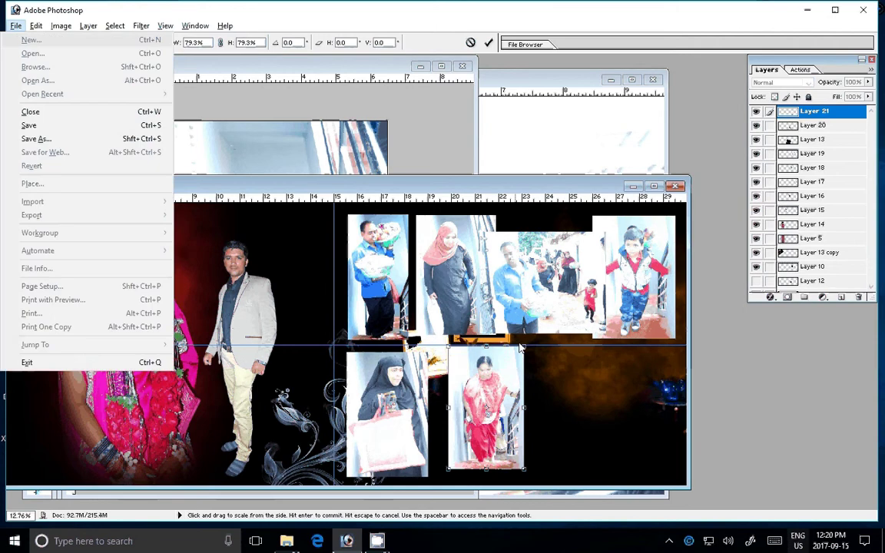
pyautogui.press('Escape')
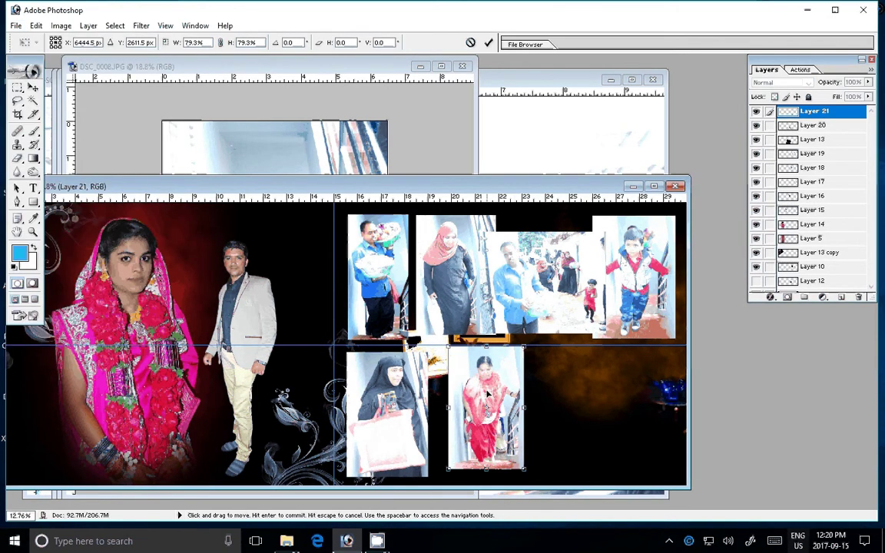
pyautogui.press('Return')
pyautogui.moveTo(488, 391); pyautogui.dragTo(484, 395)
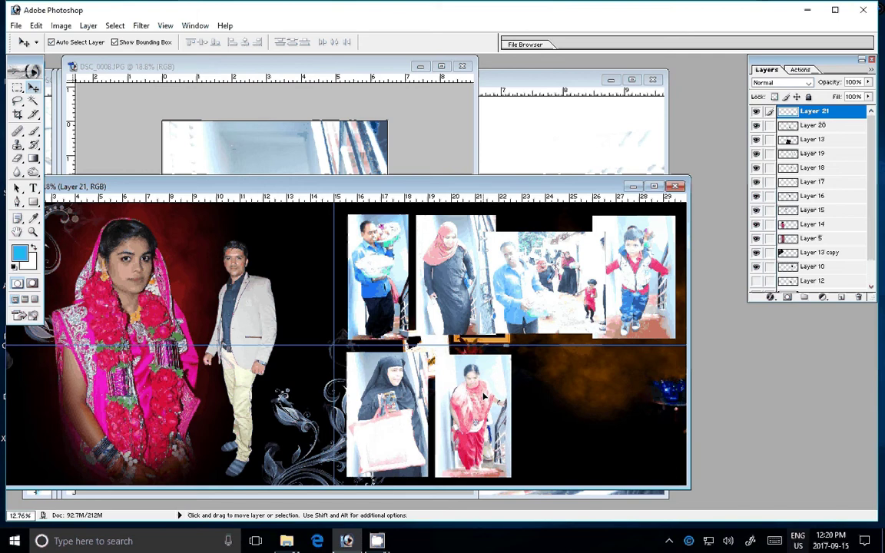
pyautogui.click(463, 67)
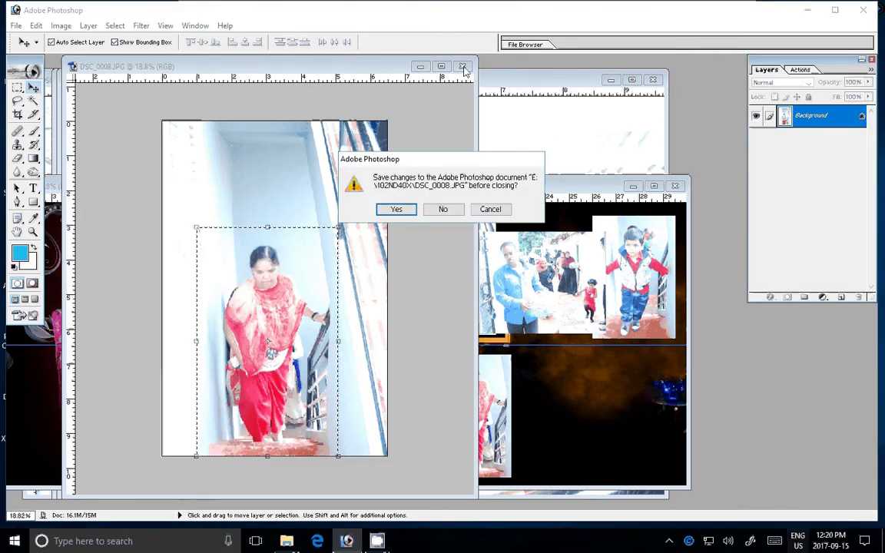
# Close DSC_0008 unsaved, rotate DSC_0007 upright, and copy a marquee of the maroon-scarf woman.
pyautogui.press('n')
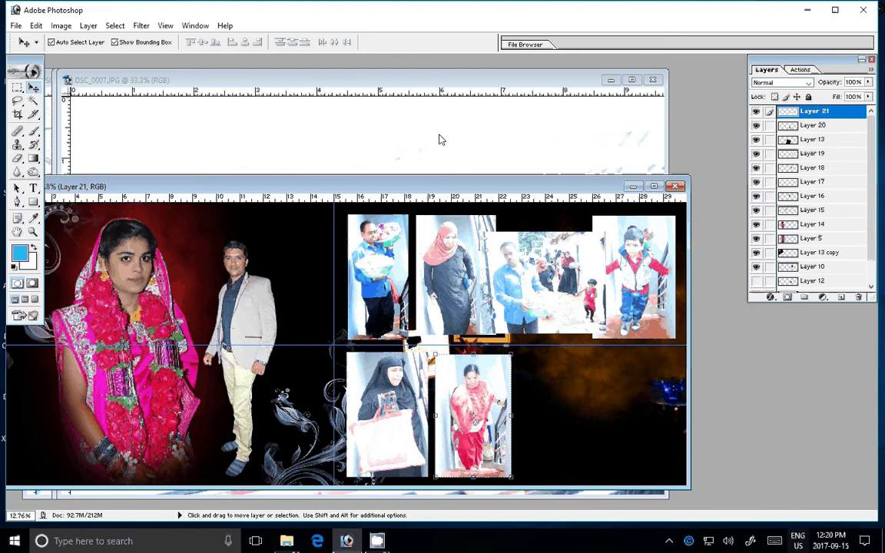
pyautogui.click(438, 139)
pyautogui.click(62, 27)
pyautogui.moveTo(44, 147)
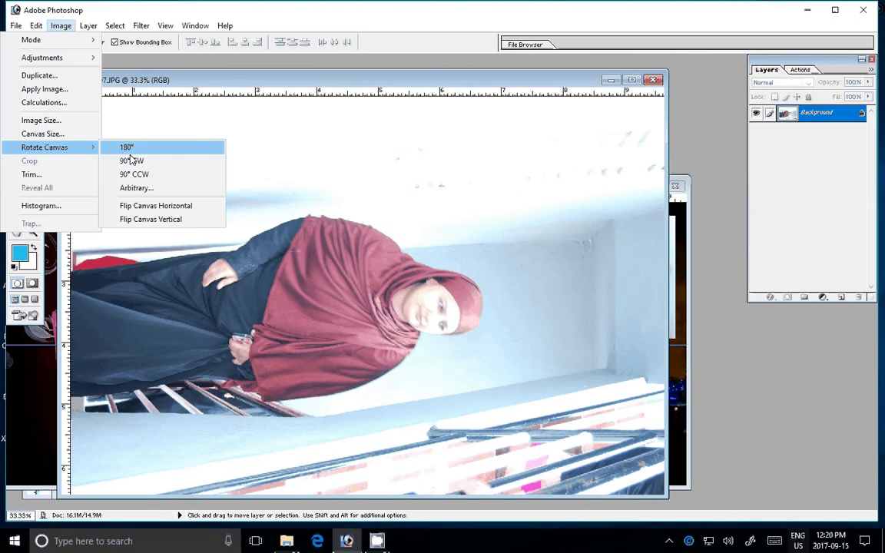
pyautogui.click(134, 174)
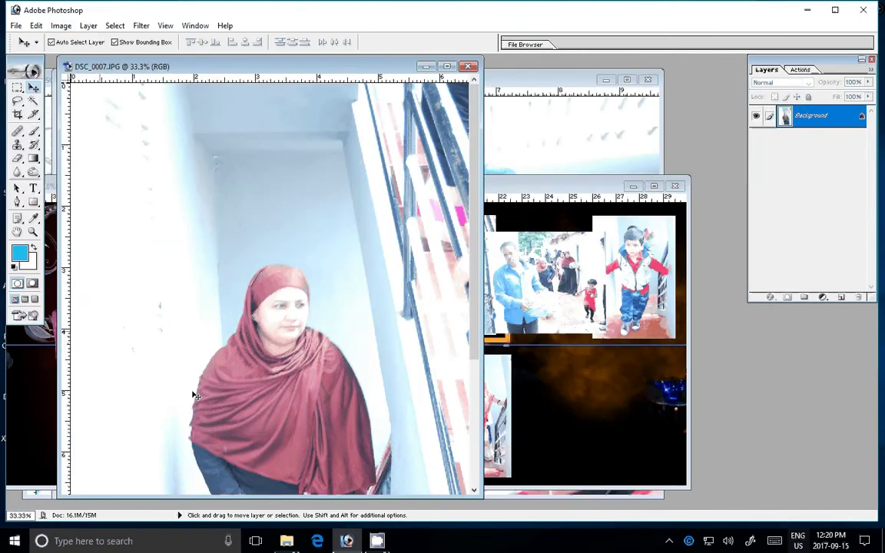
pyautogui.hotkey('ctrl', '0')
pyautogui.hotkey('ctrl', '-')
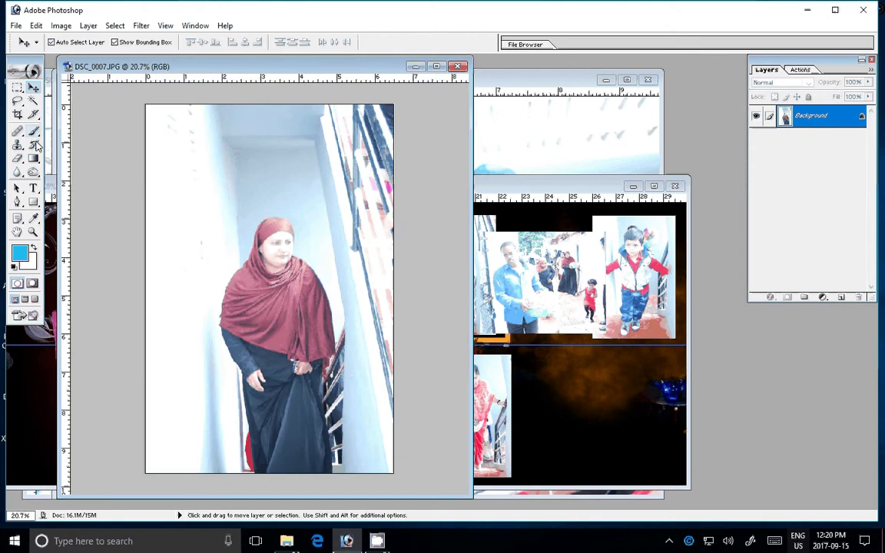
pyautogui.click(17, 88)
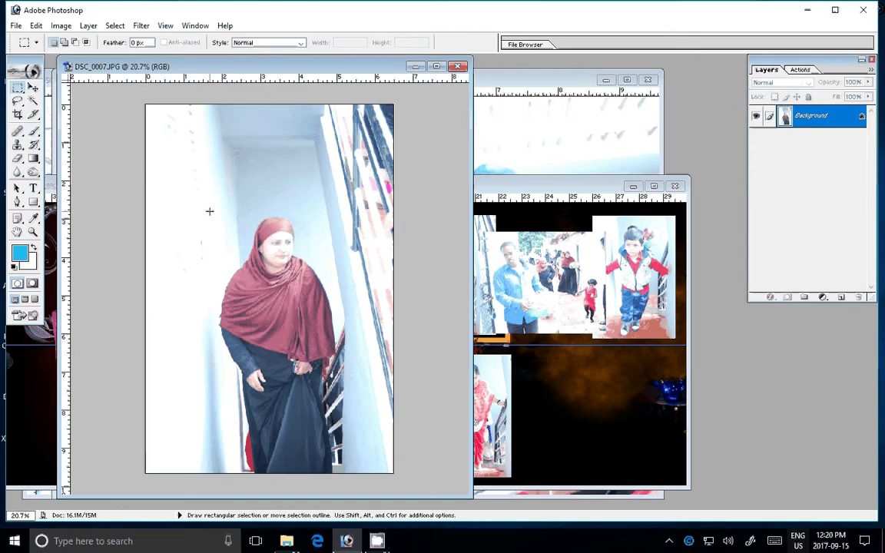
pyautogui.moveTo(212, 208)
pyautogui.mouseDown()
pyautogui.moveTo(343, 486)
pyautogui.moveTo(357, 484)
pyautogui.mouseUp()
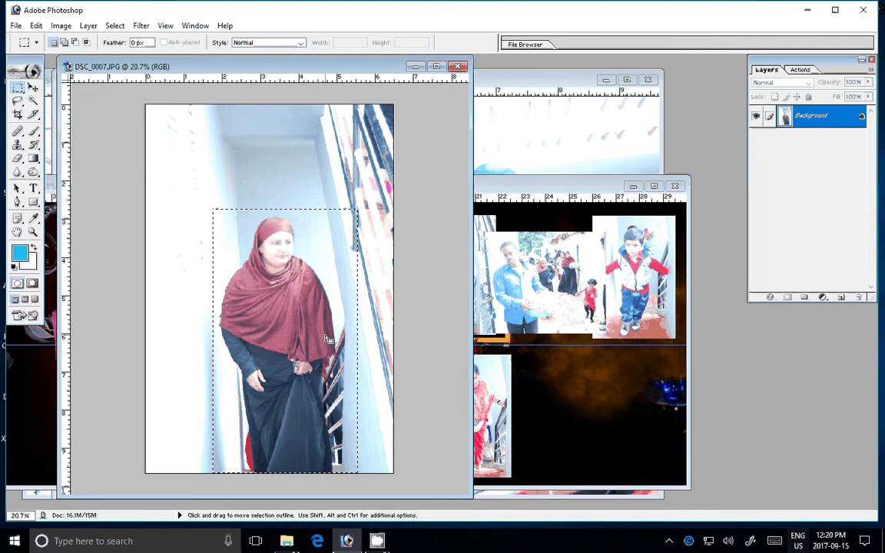
pyautogui.hotkey('ctrl', 'c')
# Paste her as Layer 22 at 79.5% in the lower right row, then close DSC_0007.
pyautogui.click(570, 395)
pyautogui.hotkey('ctrl', 'v')
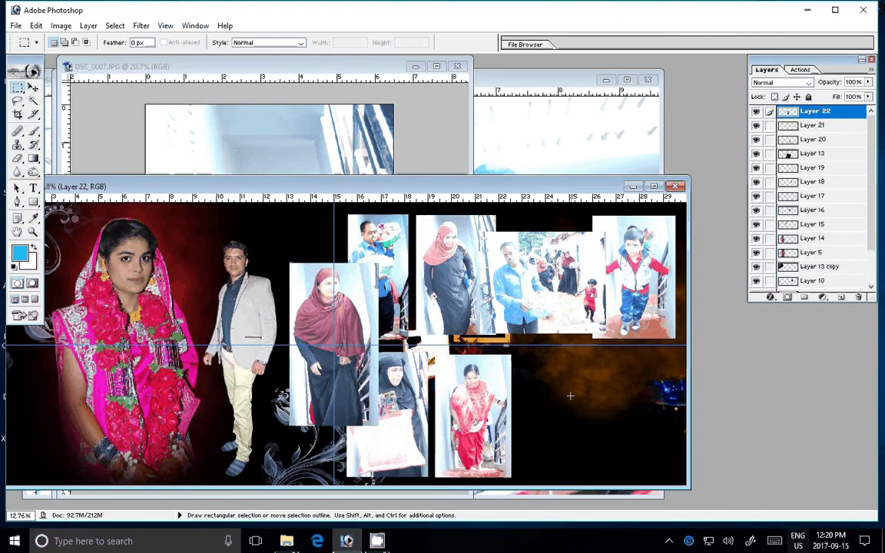
pyautogui.press('v')
pyautogui.moveTo(301, 281); pyautogui.dragTo(550, 356)
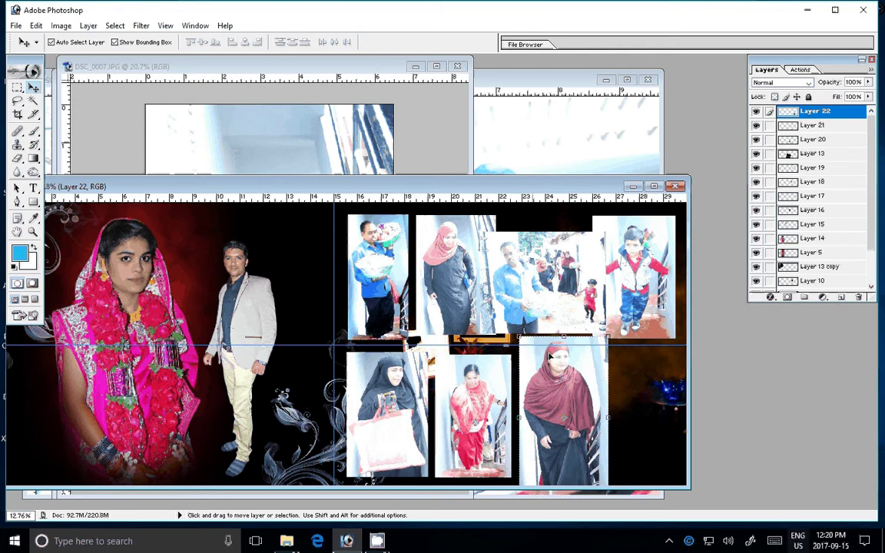
pyautogui.hotkey('ctrl', 't')
pyautogui.moveTo(608, 336); pyautogui.dragTo(598, 350)
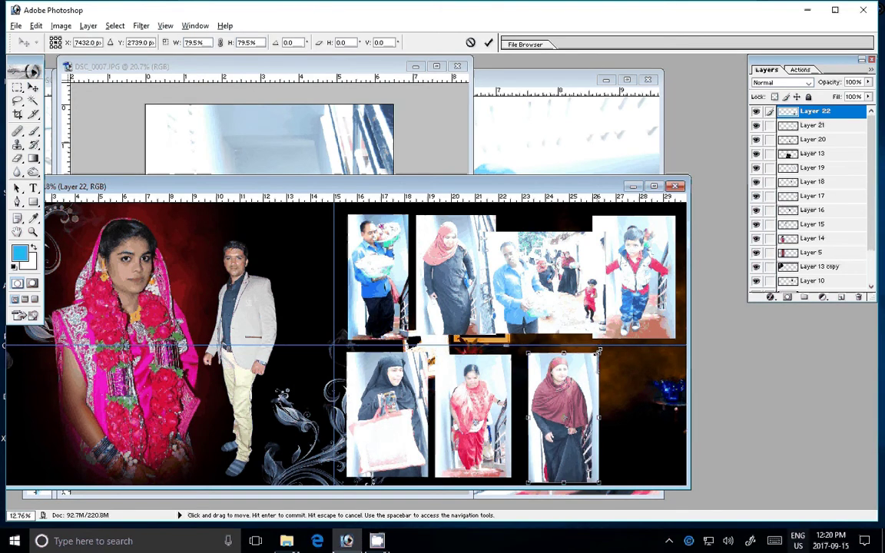
pyautogui.doubleClick(553, 411)
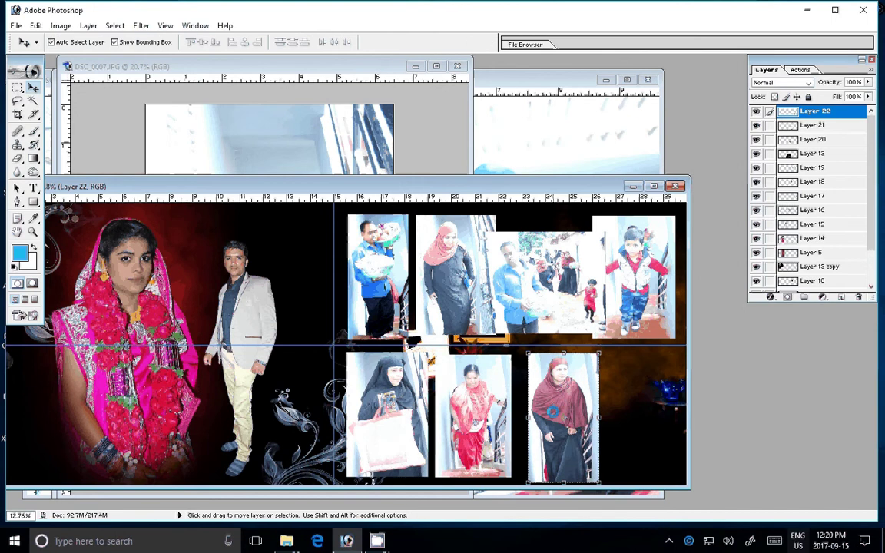
pyautogui.moveTo(553, 412); pyautogui.dragTo(546, 413)
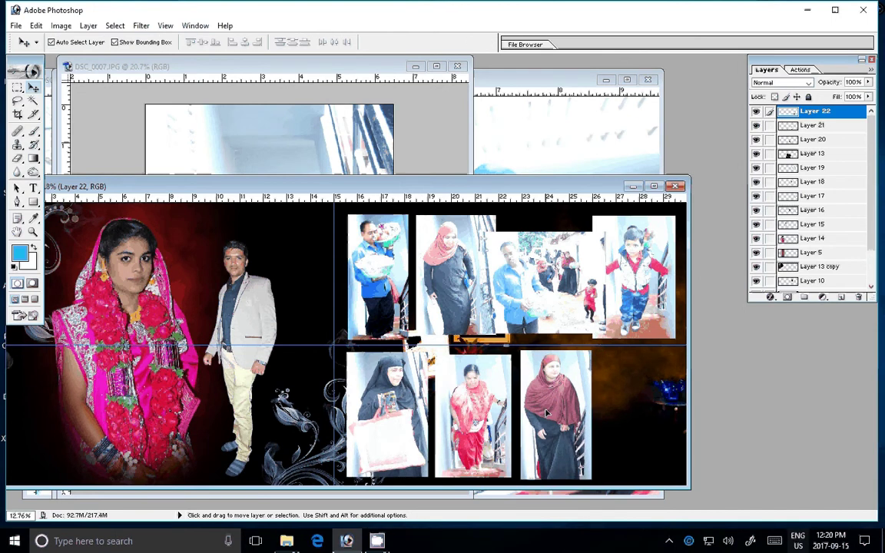
pyautogui.click(467, 83)
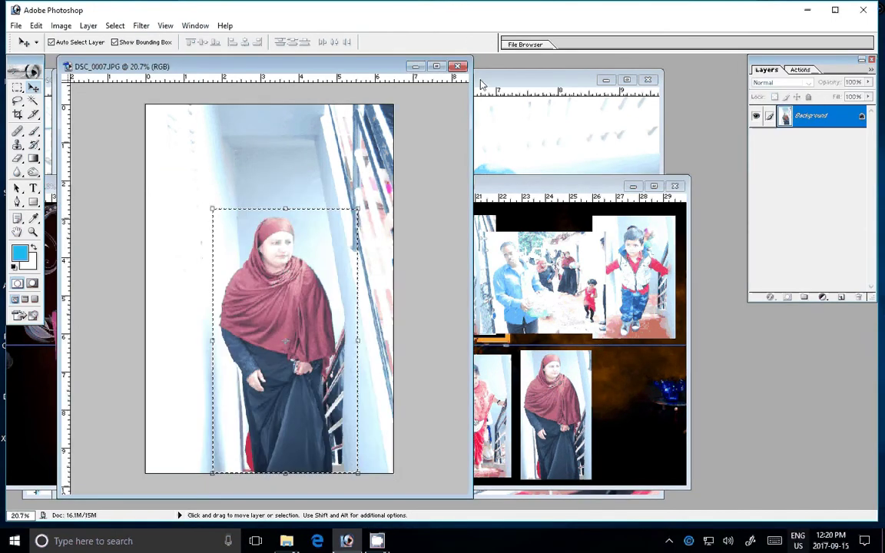
pyautogui.click(457, 66)
# Close DSC_0007 without saving, rotate the sideways girl-in-blue photo upright, and select all of it.
pyautogui.click(446, 208)
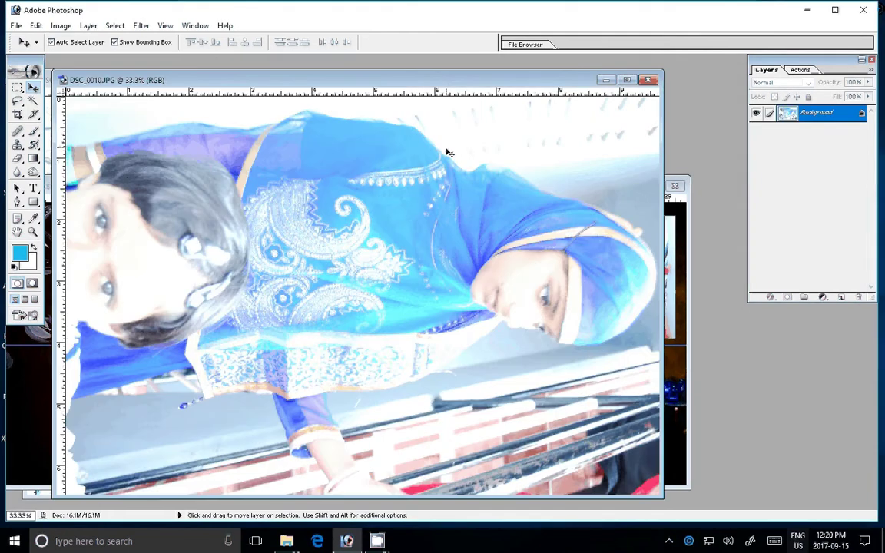
pyautogui.click(61, 25)
pyautogui.moveTo(85, 149)
pyautogui.click(134, 173)
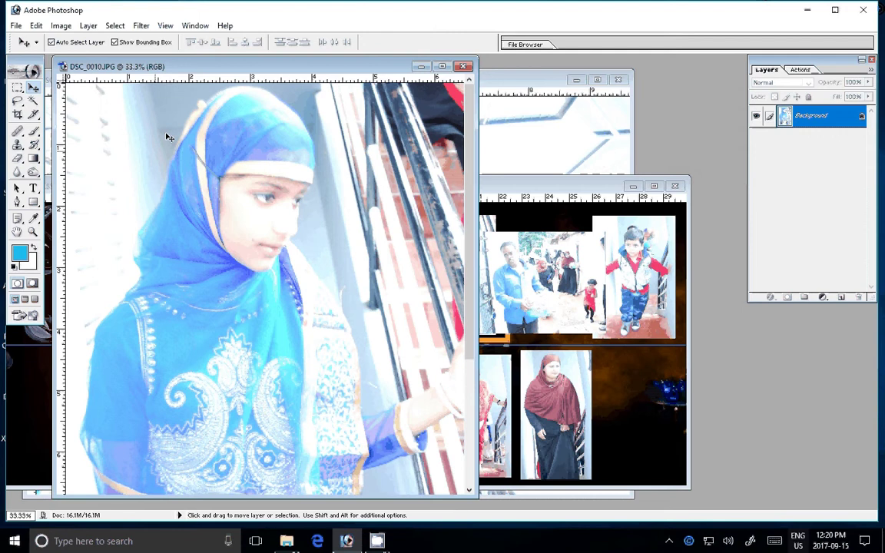
pyautogui.hotkey('ctrl', '0')
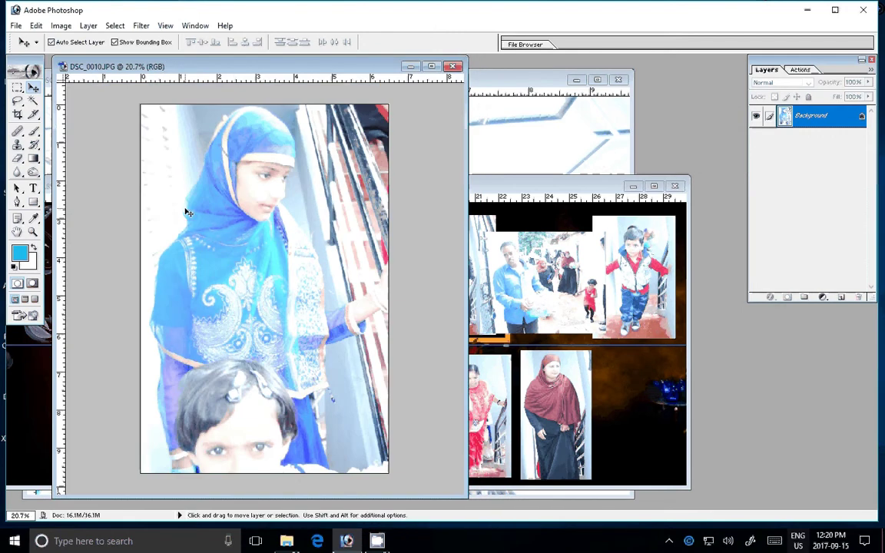
pyautogui.press('m')
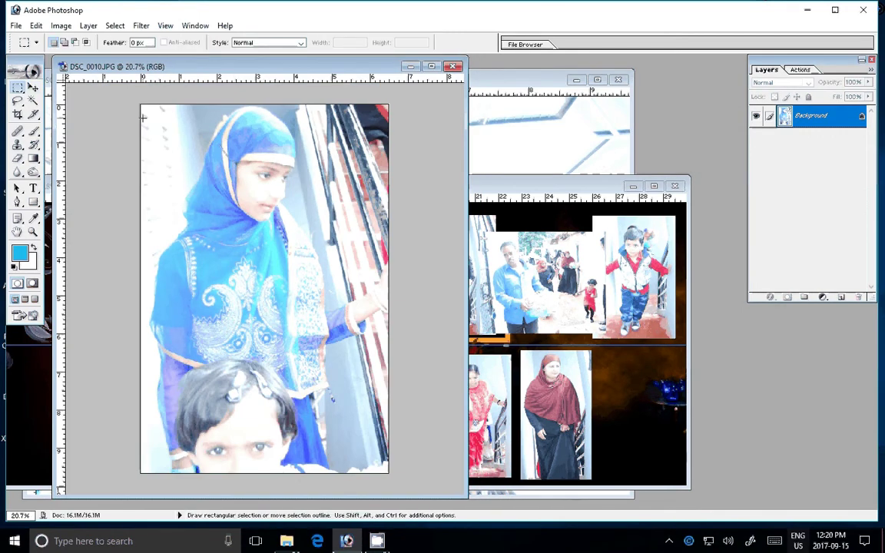
pyautogui.hotkey('ctrl', 'a')
# Paste the girl-in-blue photo into the album, flipped horizontally and moved toward the right.
pyautogui.click(534, 362)
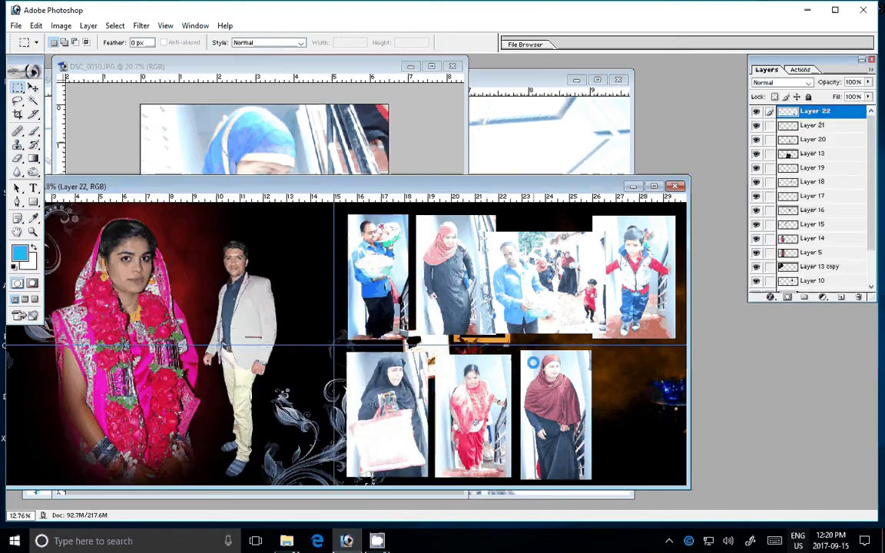
pyautogui.hotkey('ctrl', 'v')
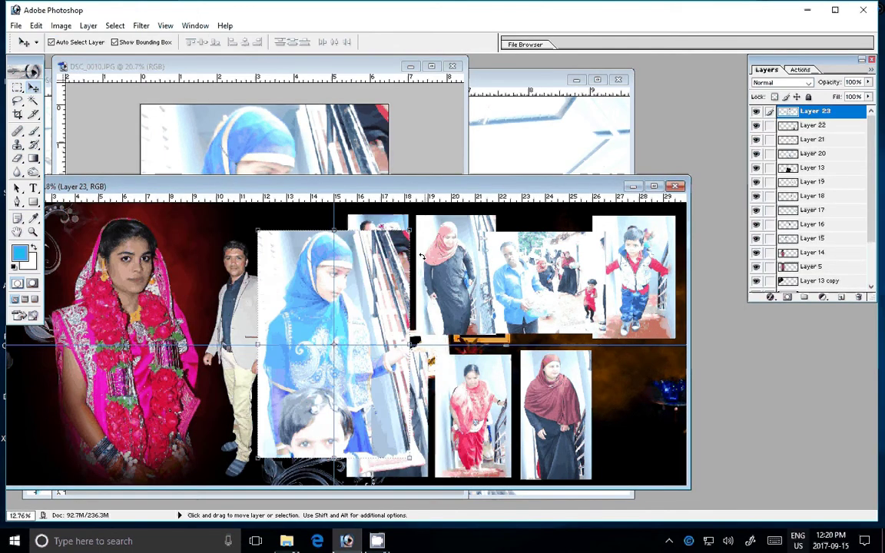
pyautogui.rightClick(430, 241)
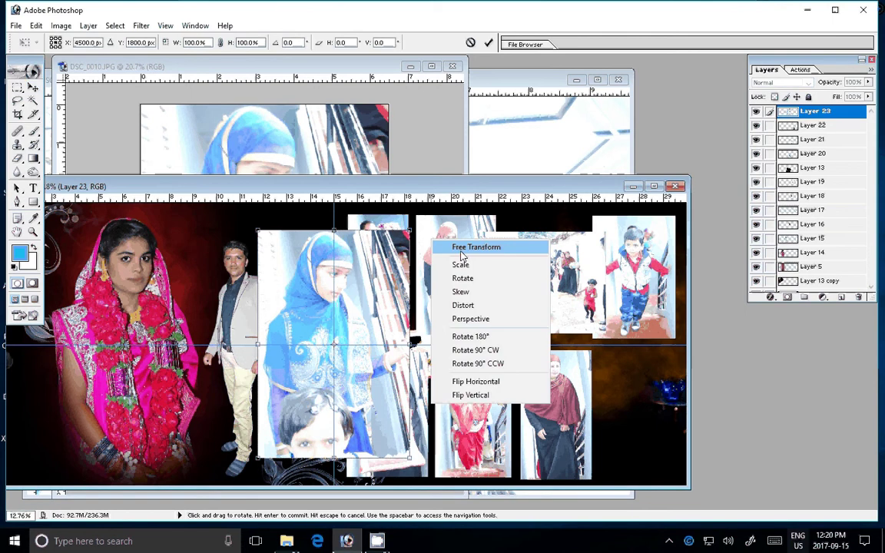
pyautogui.click(475, 381)
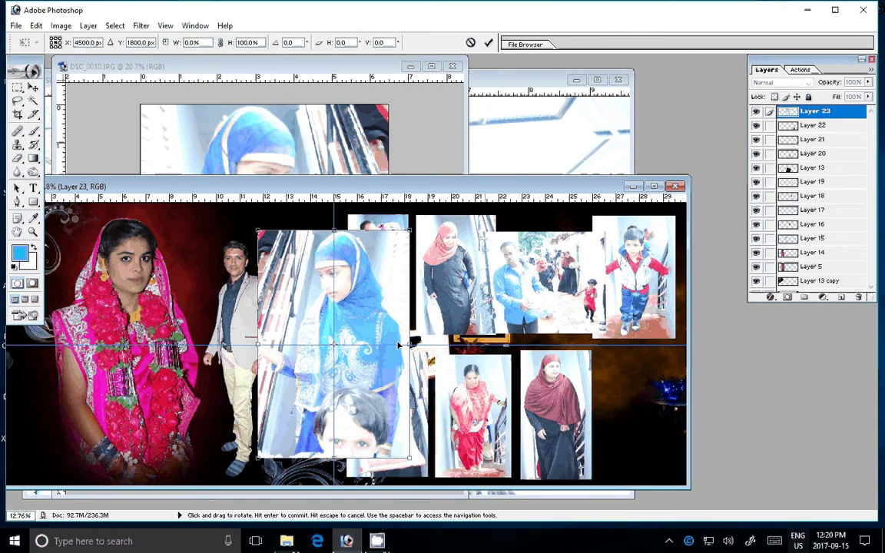
pyautogui.moveTo(399, 346); pyautogui.dragTo(598, 336)
pyautogui.press('Return')
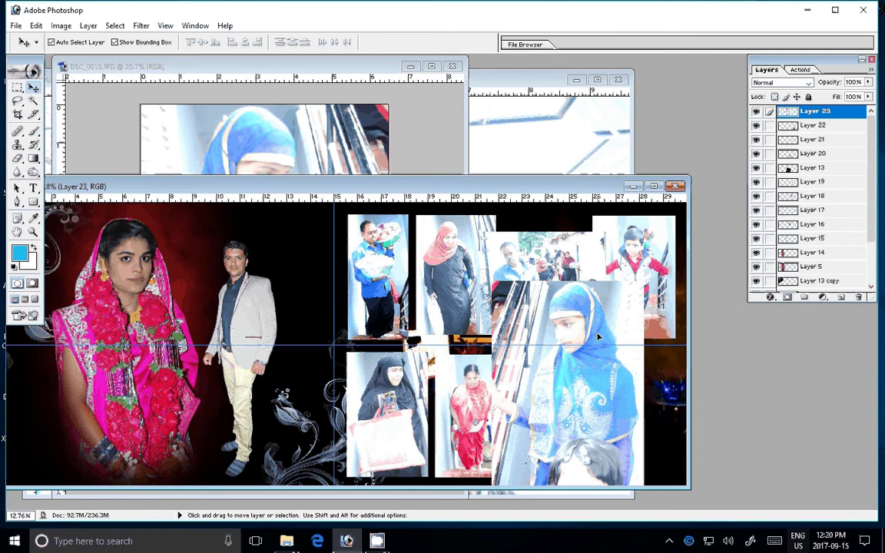
# Scale the girl-in-blue photo to 51.8% and place it at the lower row's right end.
pyautogui.hotkey('ctrl', 't')
pyautogui.moveTo(642, 289); pyautogui.dragTo(608, 338)
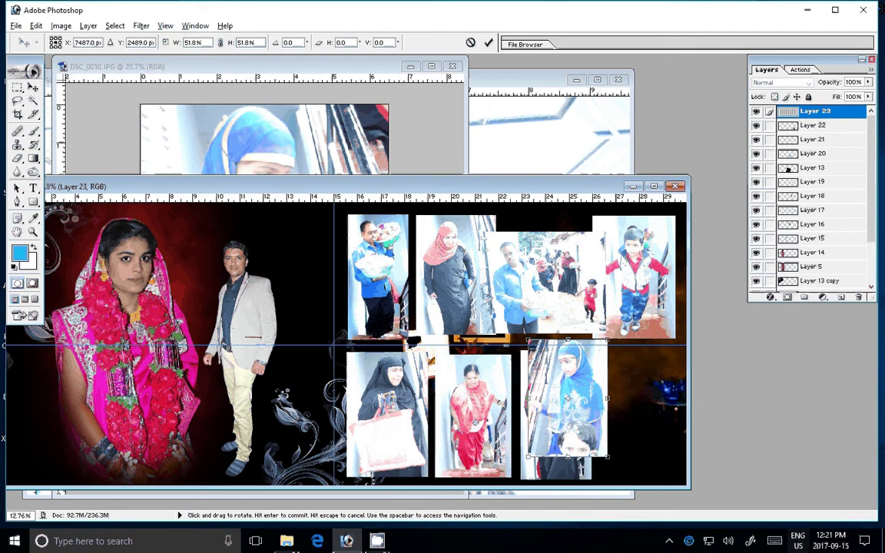
pyautogui.press('Return')
pyautogui.moveTo(558, 382); pyautogui.dragTo(627, 399)
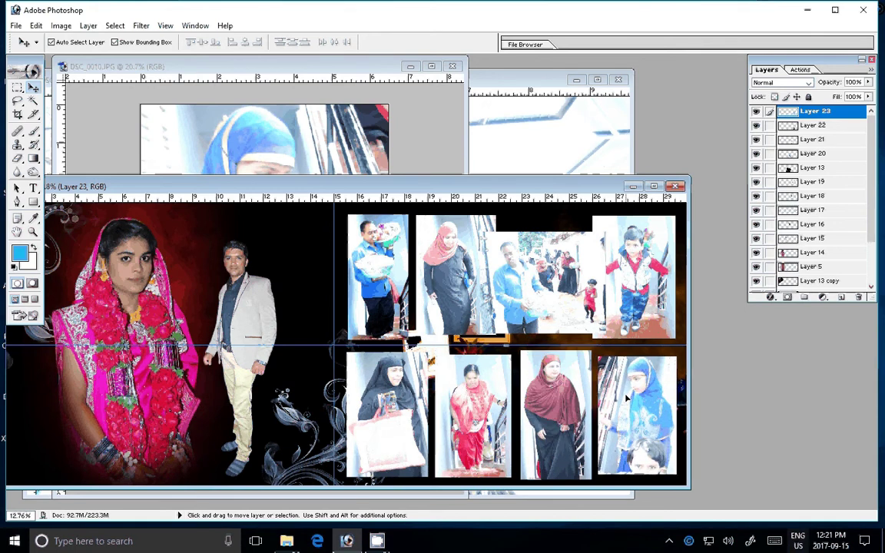
# Shrink the maroon-shawl photo (Layer 22) to 93%.
pyautogui.click(547, 389)
pyautogui.hotkey('ctrl', 't')
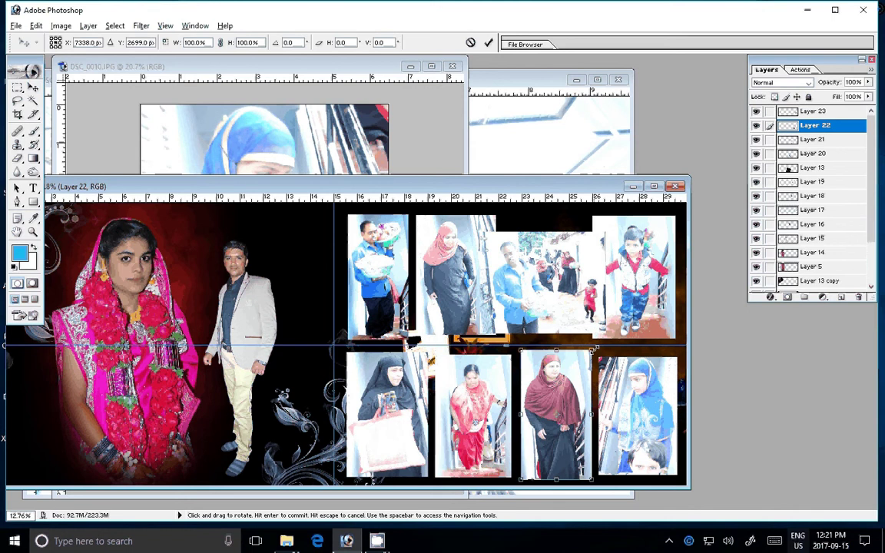
pyautogui.moveTo(595, 350); pyautogui.dragTo(592, 354)
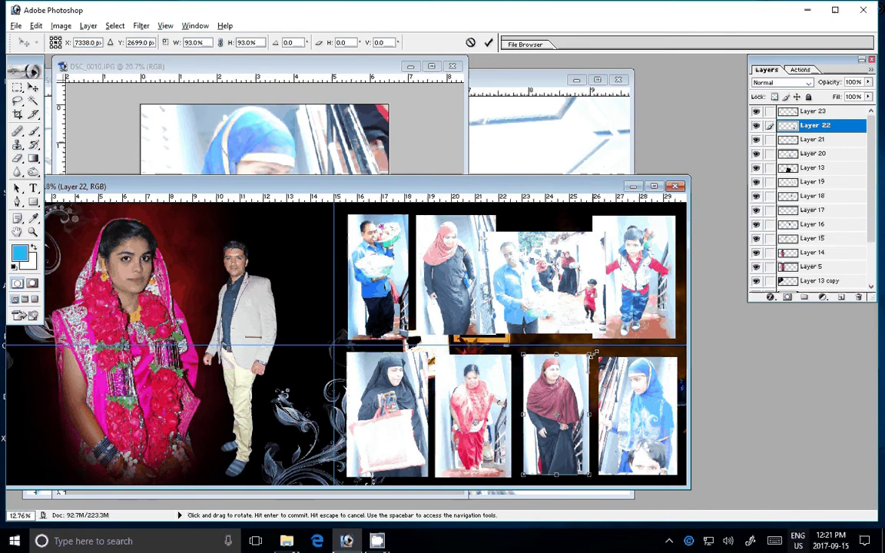
pyautogui.press('Return')
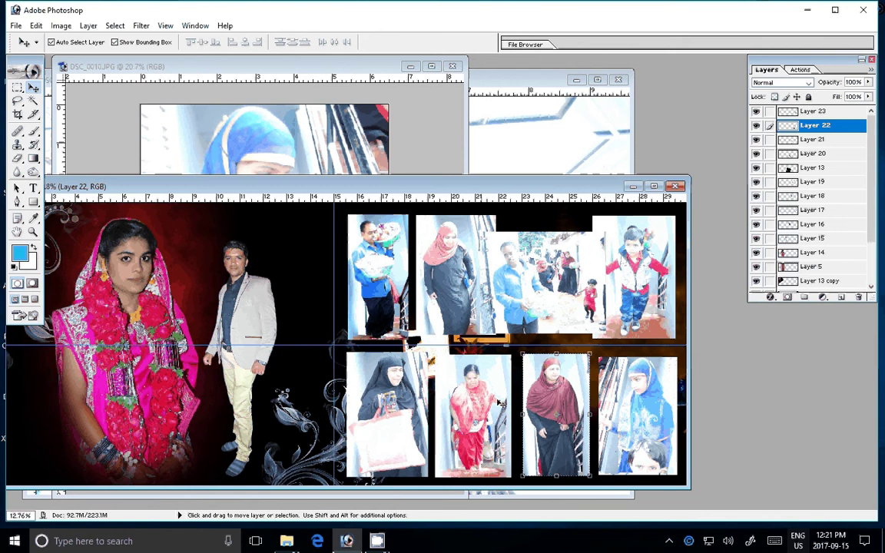
pyautogui.click(806, 112)
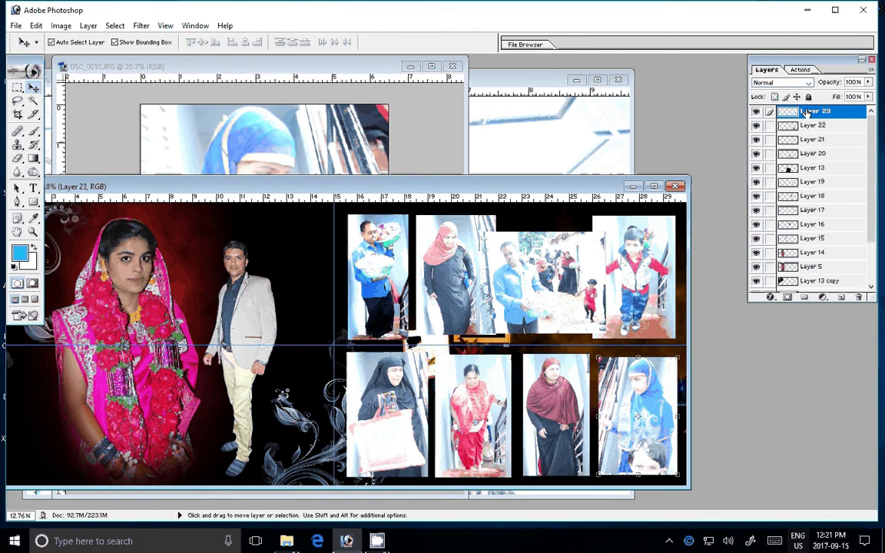
# Add a Stroke style to Layer 23: Pattern fill, light Artist Surfaces texture, size 2 px.
pyautogui.click(773, 298)
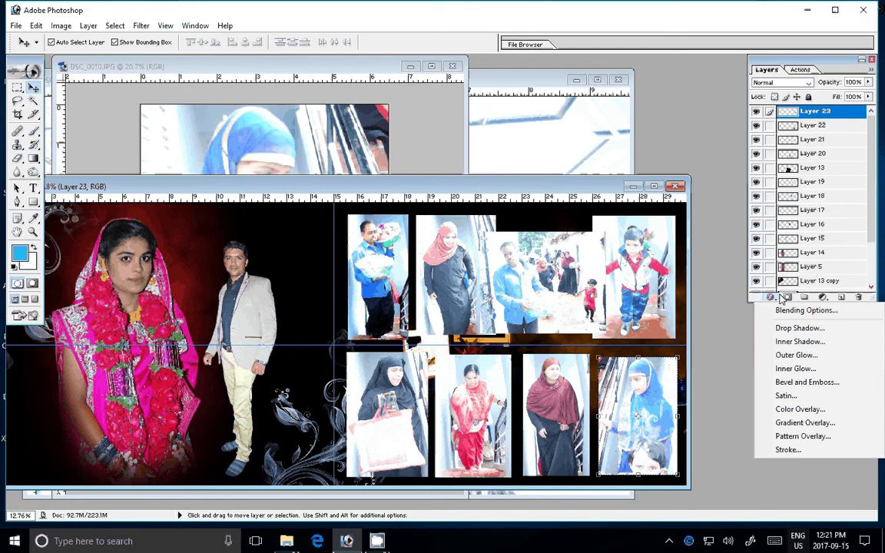
pyautogui.click(788, 449)
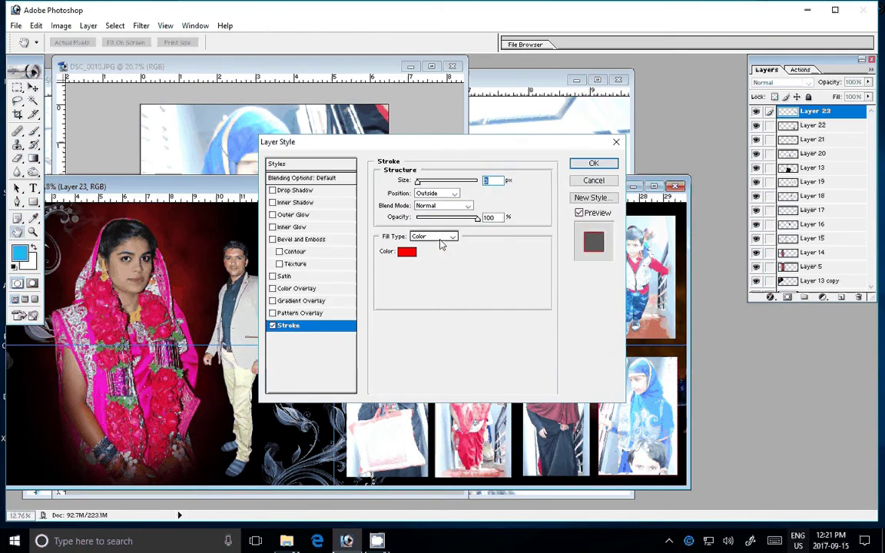
pyautogui.click(441, 243)
pyautogui.click(431, 266)
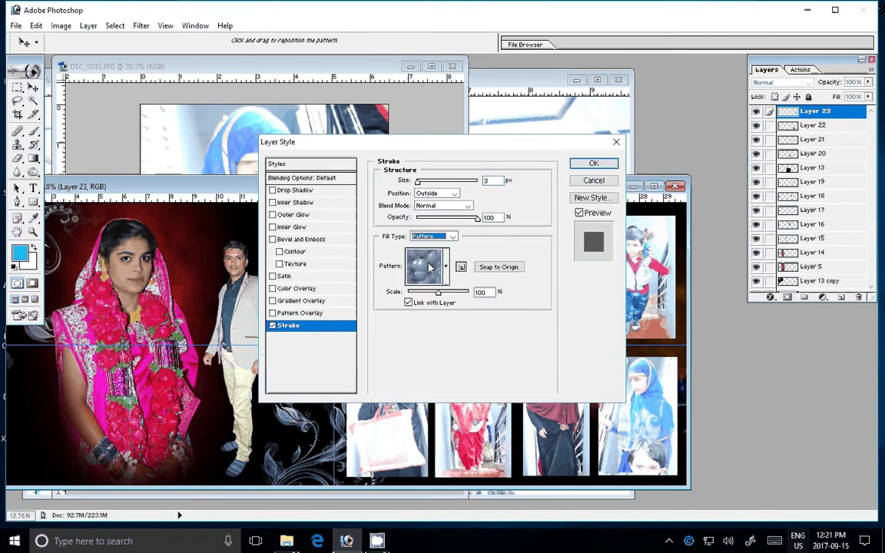
pyautogui.click(445, 267)
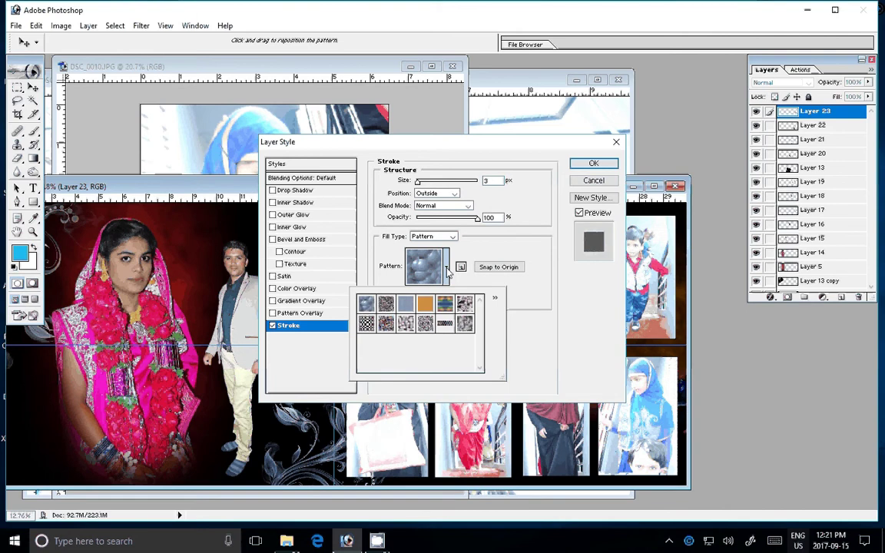
pyautogui.click(498, 296)
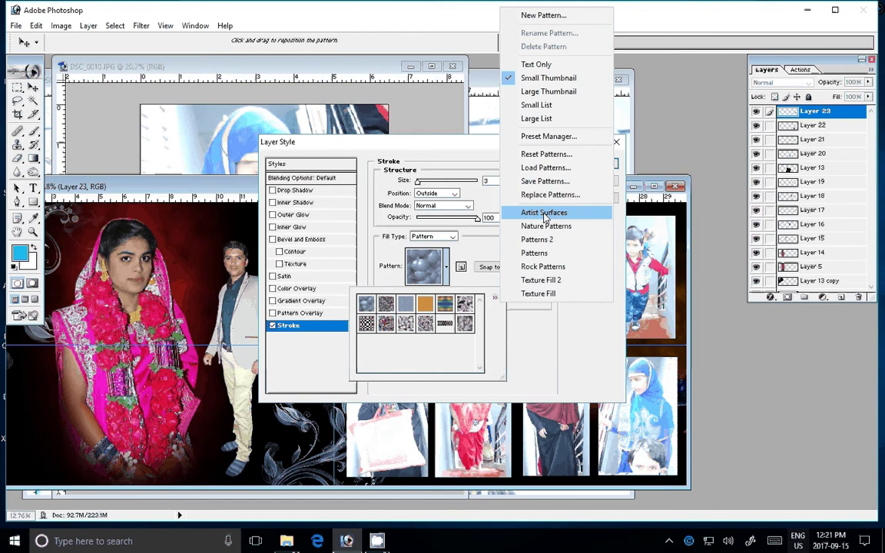
pyautogui.click(546, 215)
pyautogui.click(395, 210)
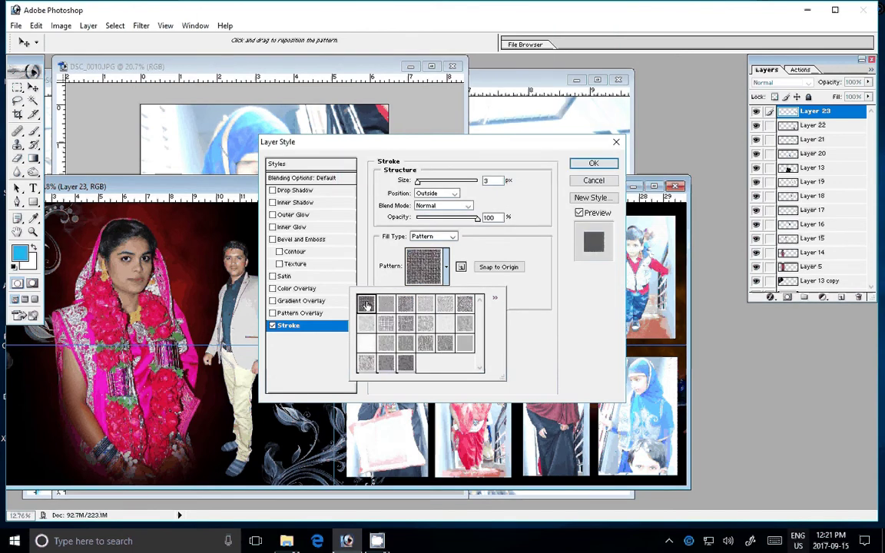
pyautogui.doubleClick(444, 323)
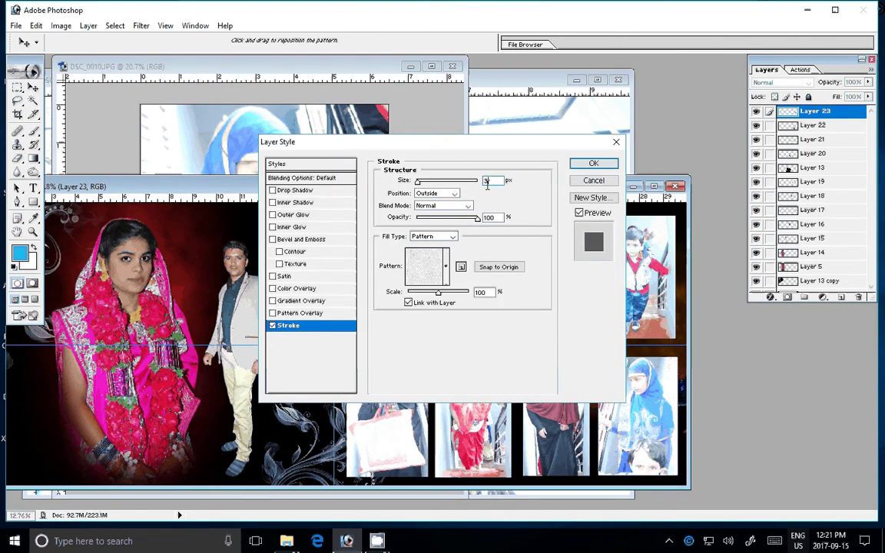
pyautogui.write('2')
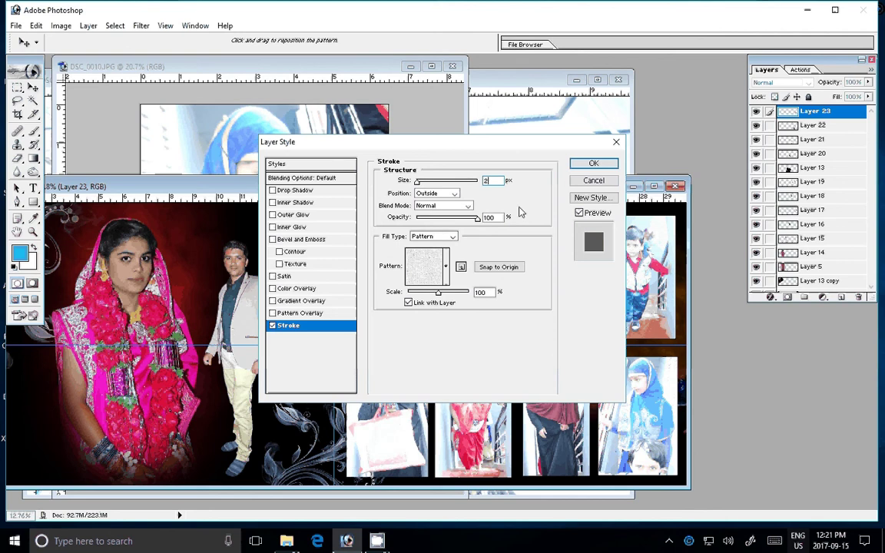
pyautogui.click(589, 162)
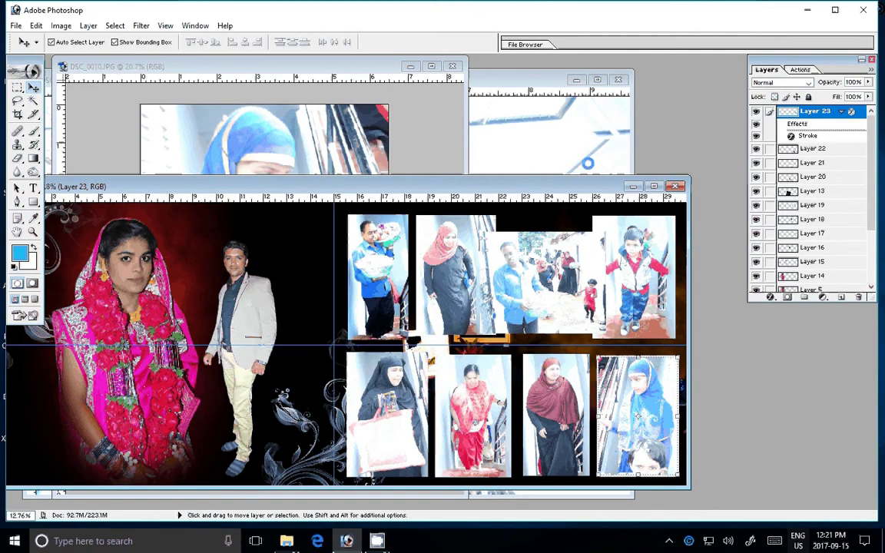
# Paste the copied stroke layer style onto Layer 16, the top-left family photo.
pyautogui.rightClick(835, 115)
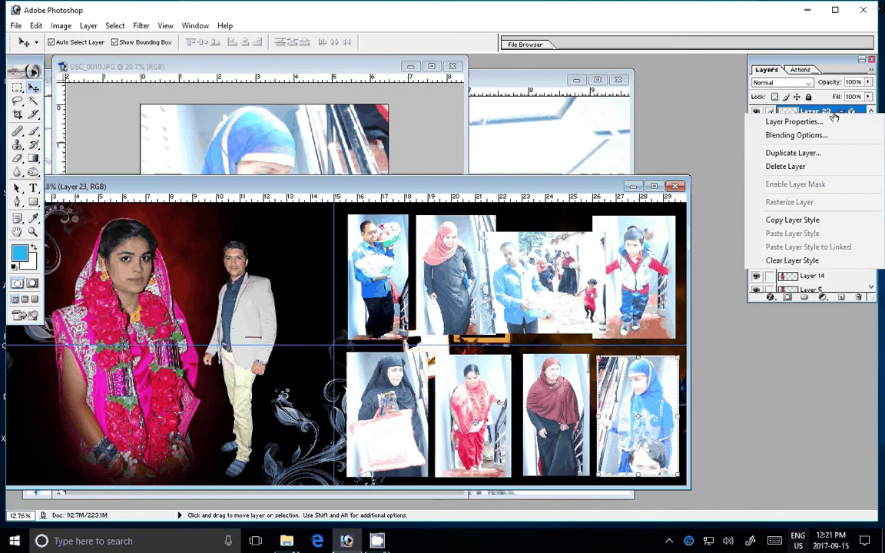
pyautogui.click(658, 328)
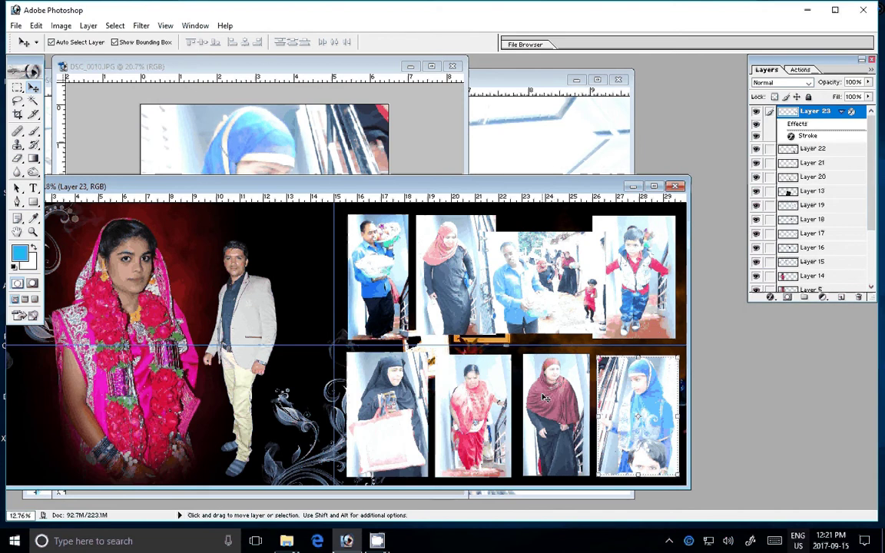
pyautogui.click(839, 253)
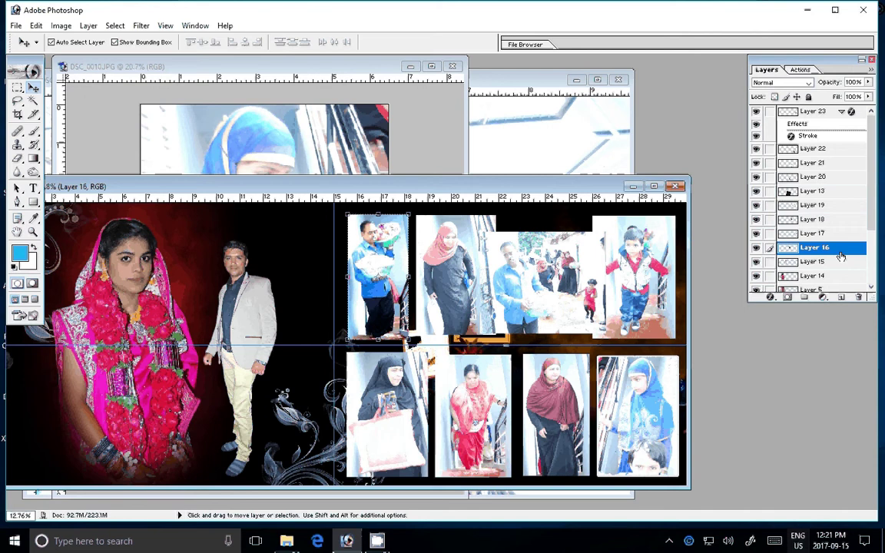
pyautogui.rightClick(841, 256)
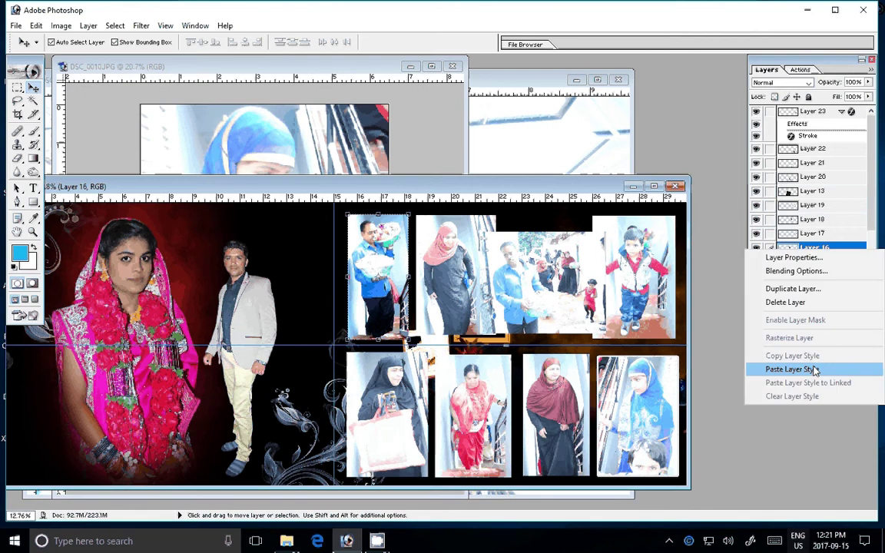
pyautogui.click(814, 370)
# Merge Layer 23 down, undoing the stray extra merge into Layer 13.
pyautogui.click(622, 419)
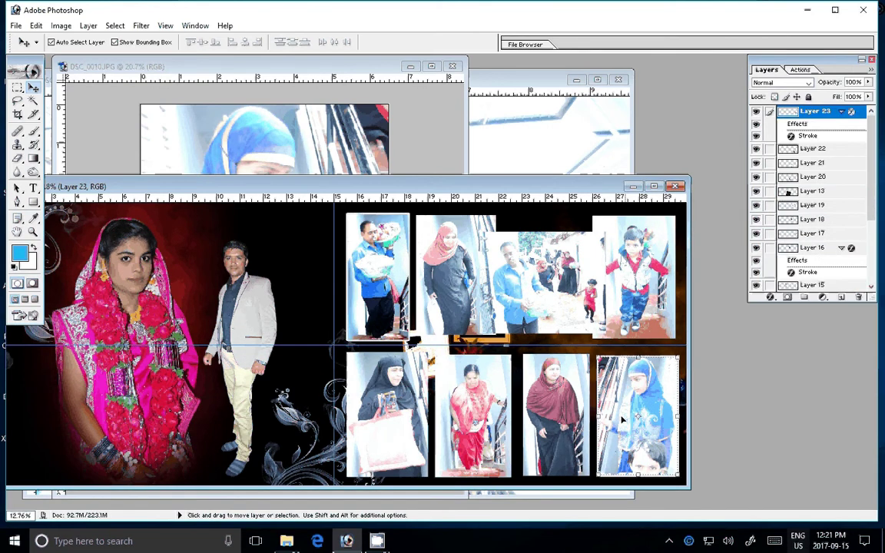
pyautogui.hotkey('ctrl', 'e')
pyautogui.hotkey('ctrl', 'e')
pyautogui.hotkey('ctrl', 'e')
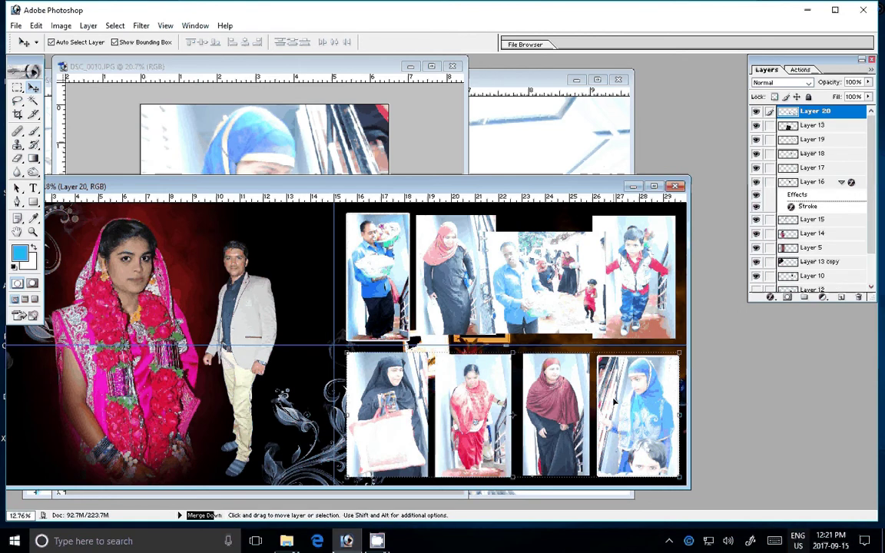
pyautogui.hotkey('ctrl', 'e')
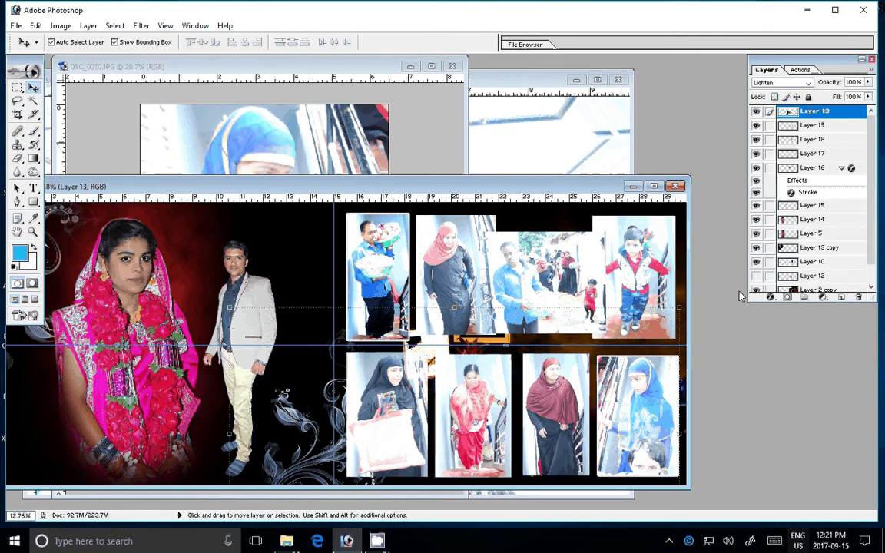
pyautogui.hotkey('ctrl', 'z')
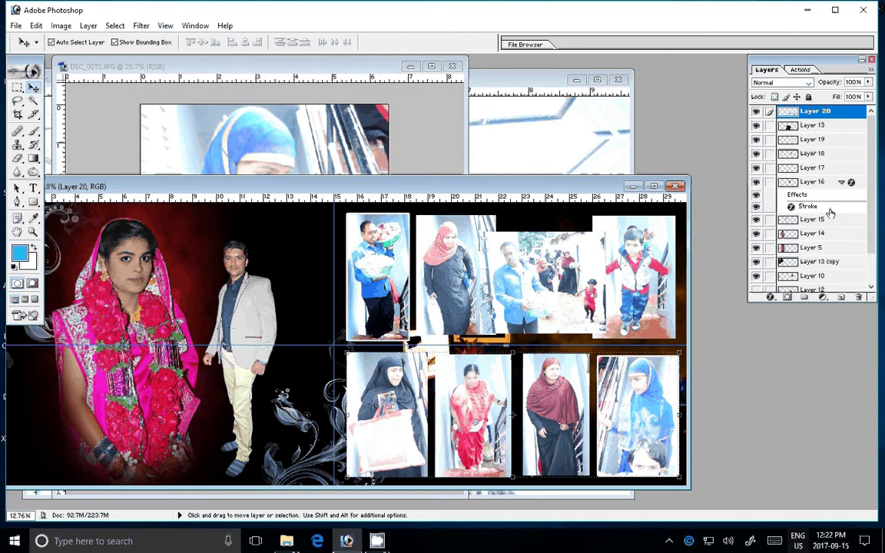
# Paste the stroke style onto Layer 20 and merge the group photo into Layer 18.
pyautogui.rightClick(845, 115)
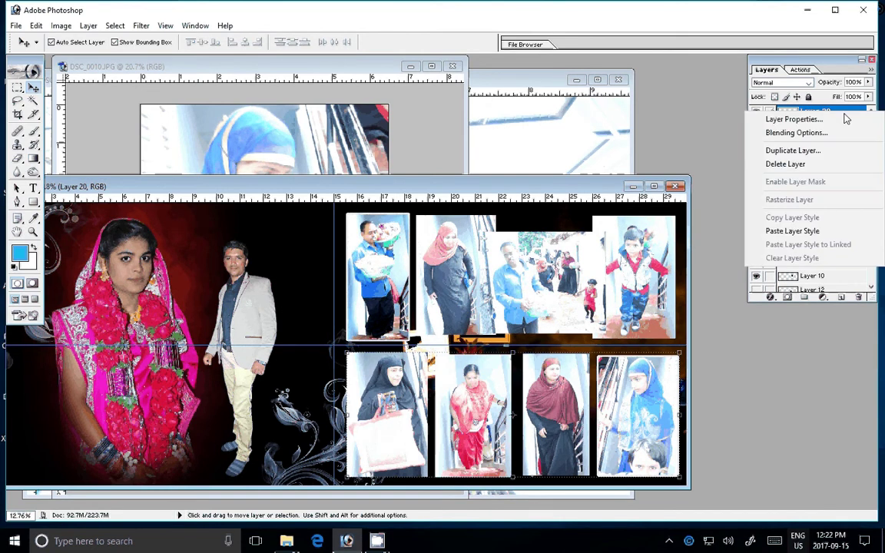
pyautogui.click(792, 230)
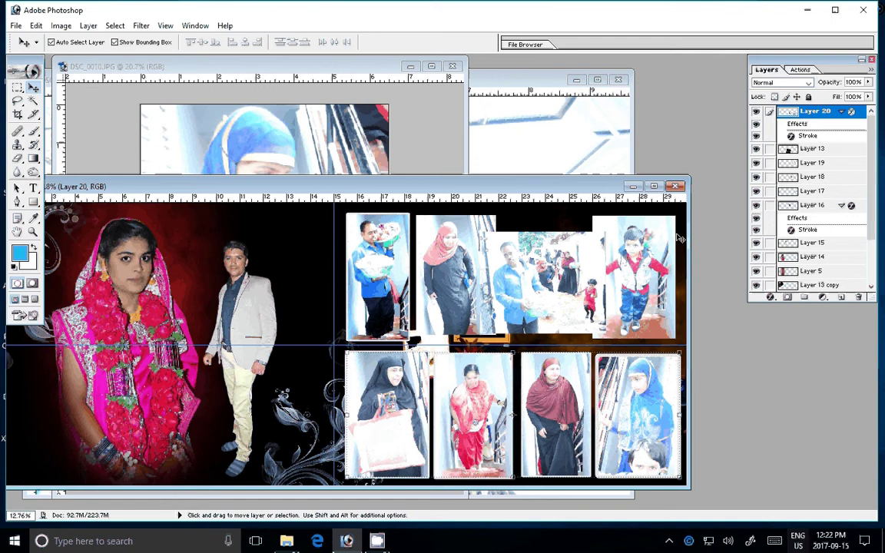
pyautogui.click(551, 286)
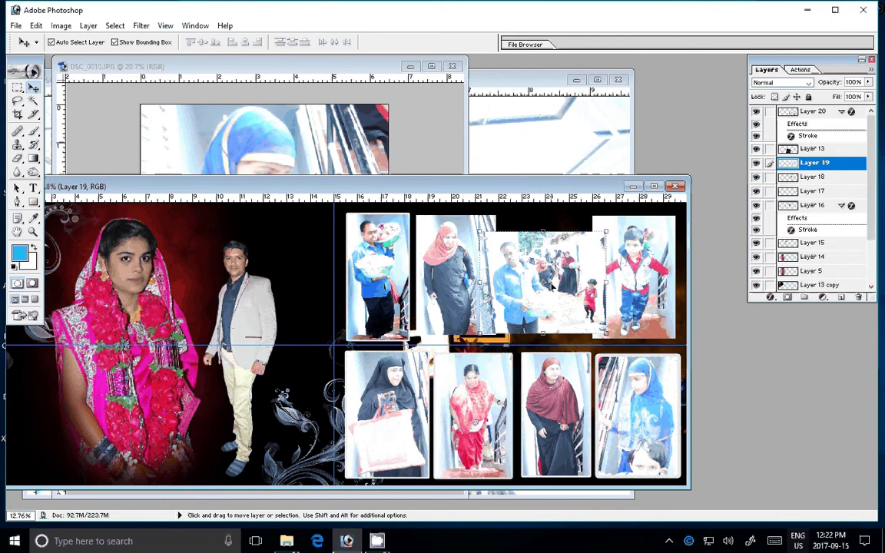
pyautogui.hotkey('ctrl', 'e')
pyautogui.hotkey('ctrl', 'e')
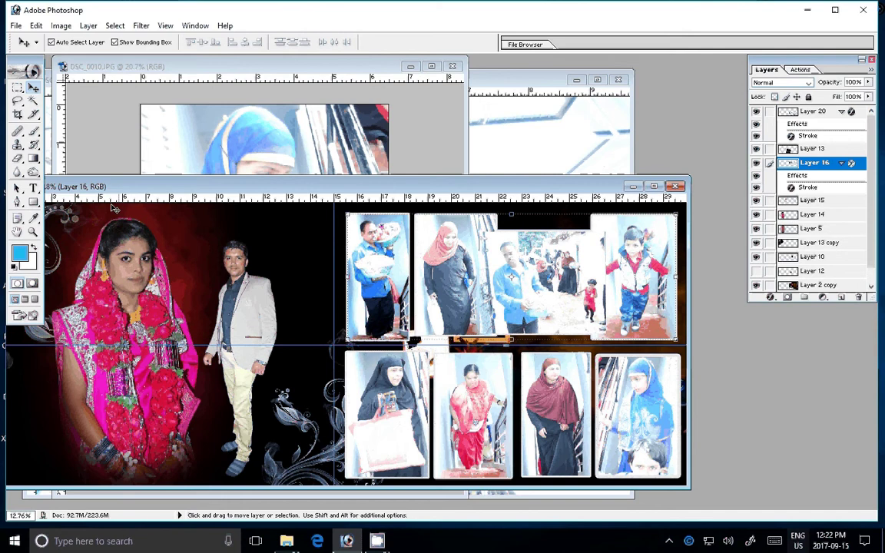
# Run Layer > Flatten Image, confirming the discard of hidden layers.
pyautogui.moveTo(133, 191); pyautogui.dragTo(209, 137)
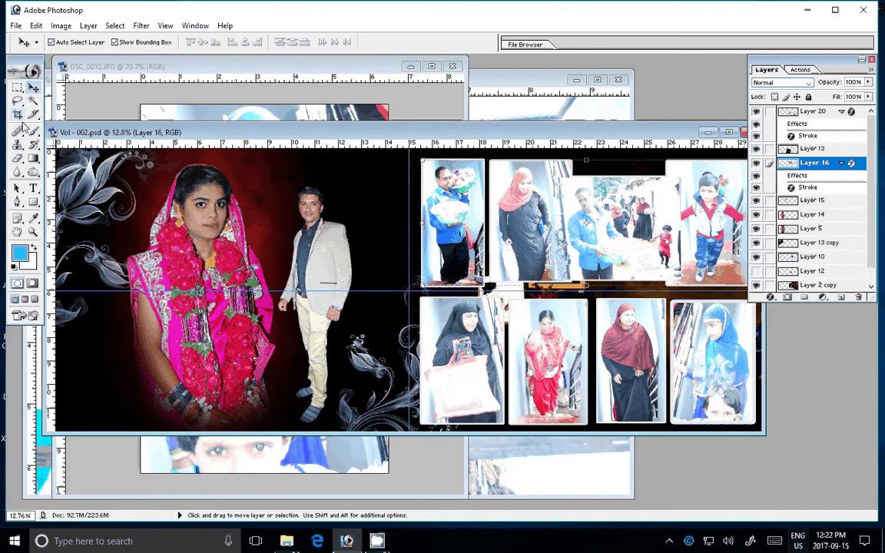
pyautogui.click(88, 28)
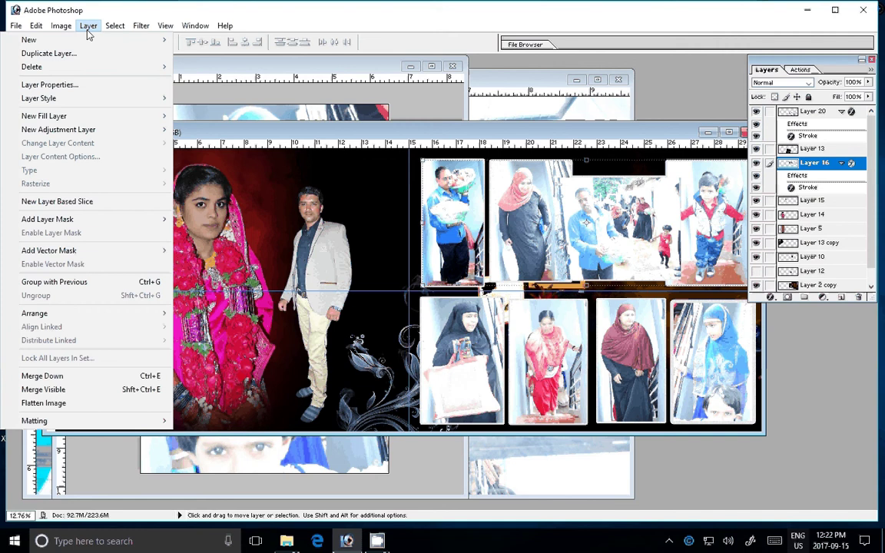
pyautogui.click(89, 403)
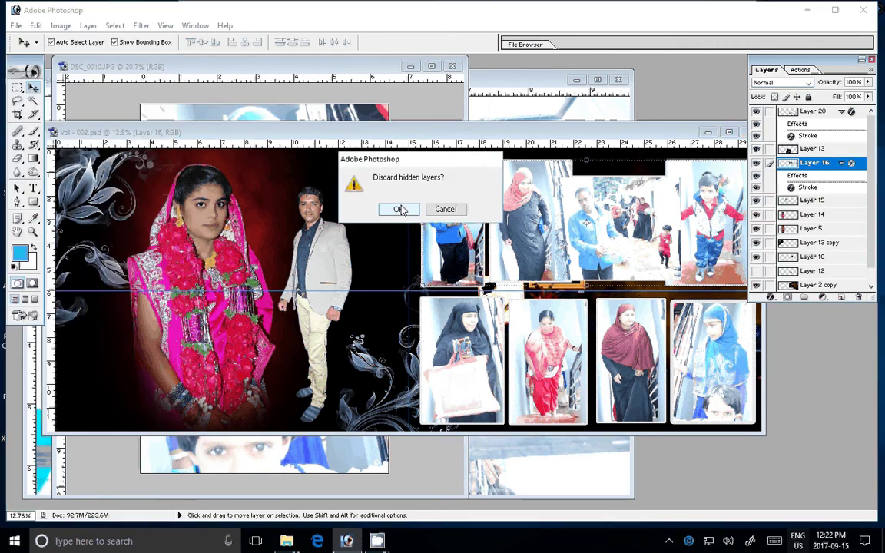
pyautogui.click(398, 210)
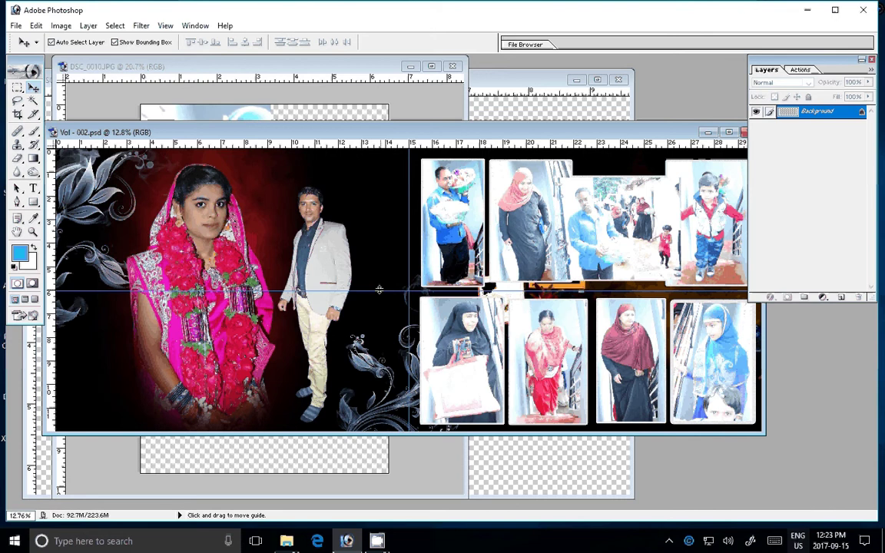
# In Save As, create and open a new folder 'k 11' on LOCAL DISK (E:).
pyautogui.click(16, 25)
pyautogui.click(38, 139)
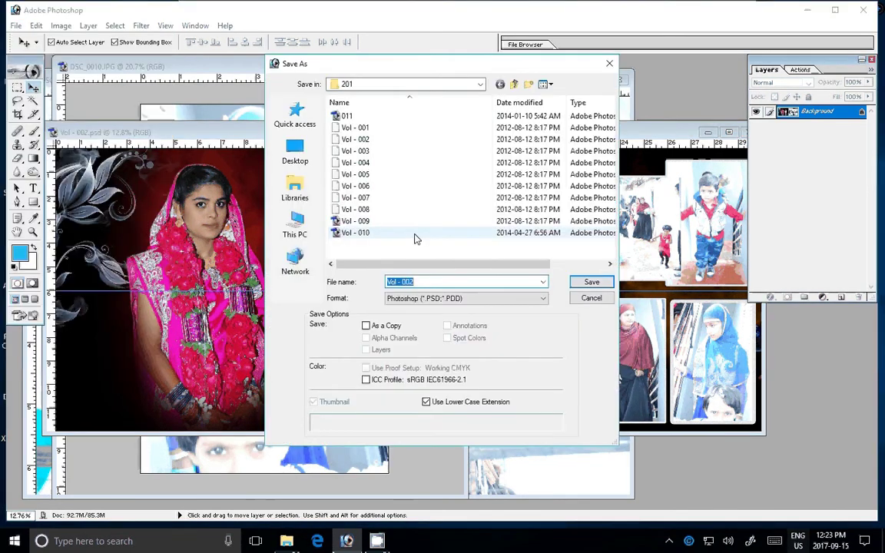
pyautogui.click(296, 225)
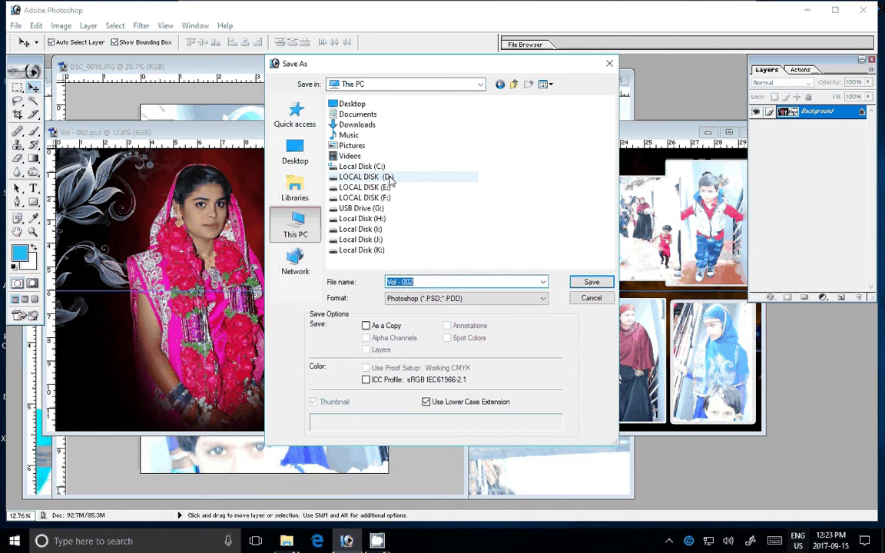
pyautogui.doubleClick(388, 186)
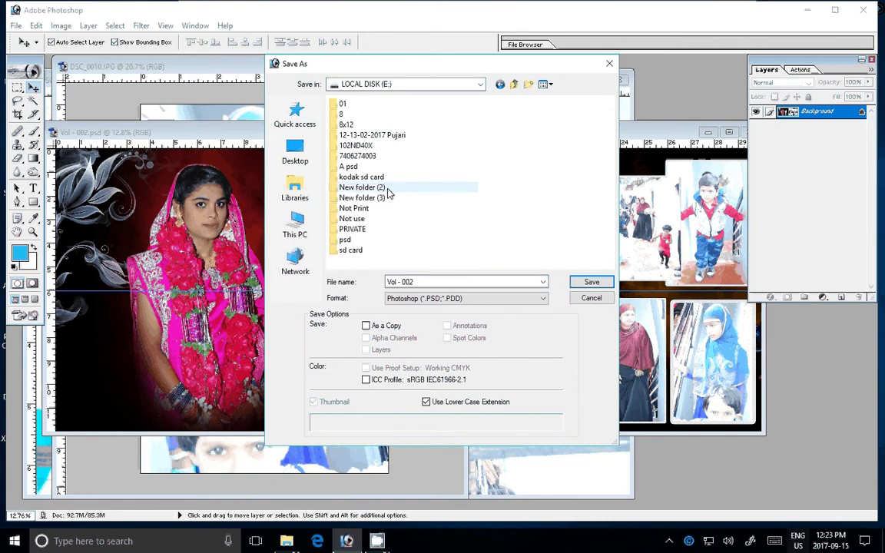
pyautogui.click(528, 85)
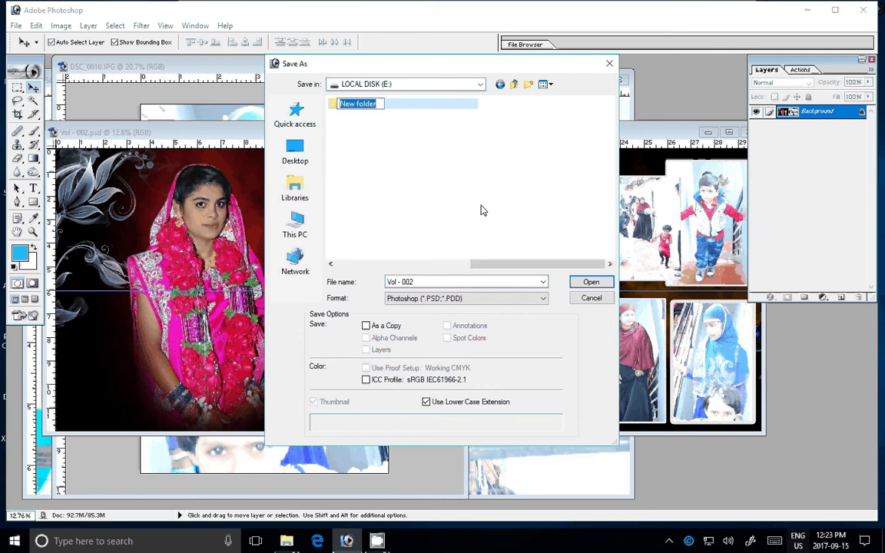
pyautogui.write('k 11')
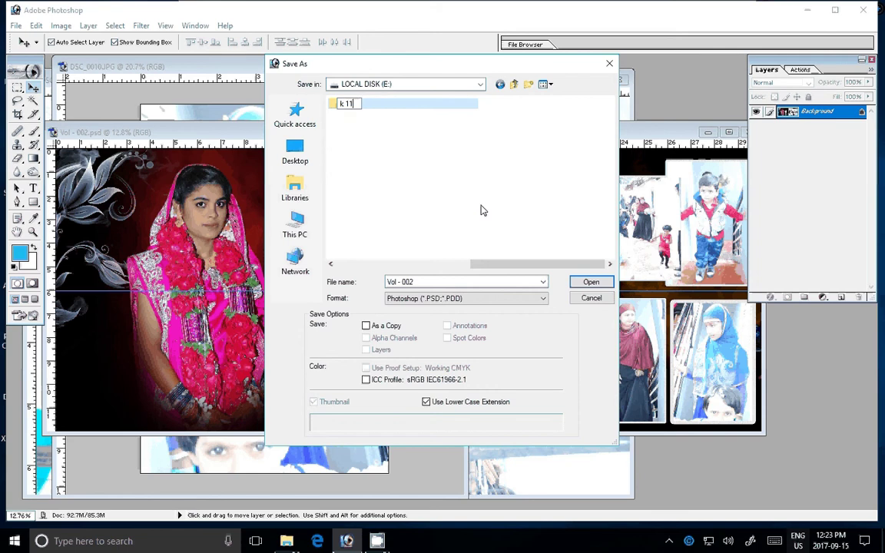
pyautogui.press('Return')
pyautogui.press('Return')
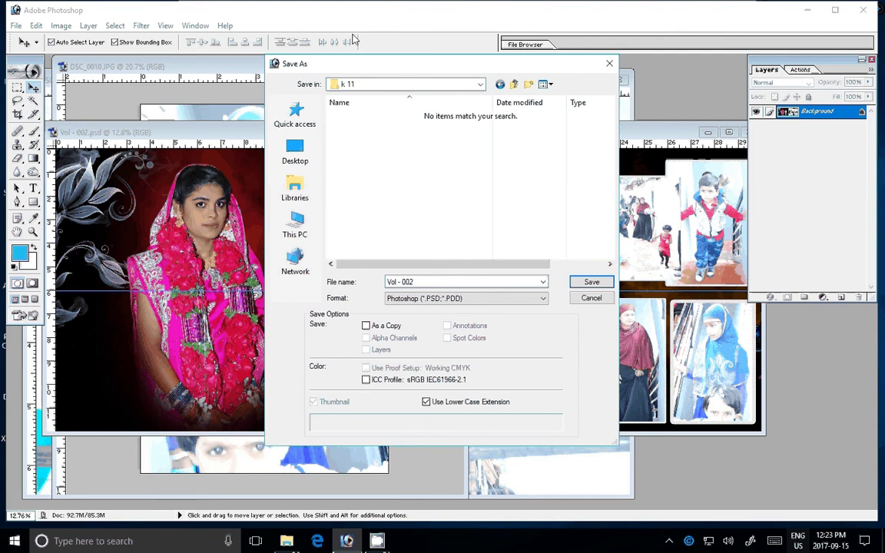
# Set the save format to JPEG and the file name to 01.
pyautogui.click(452, 299)
pyautogui.click(445, 358)
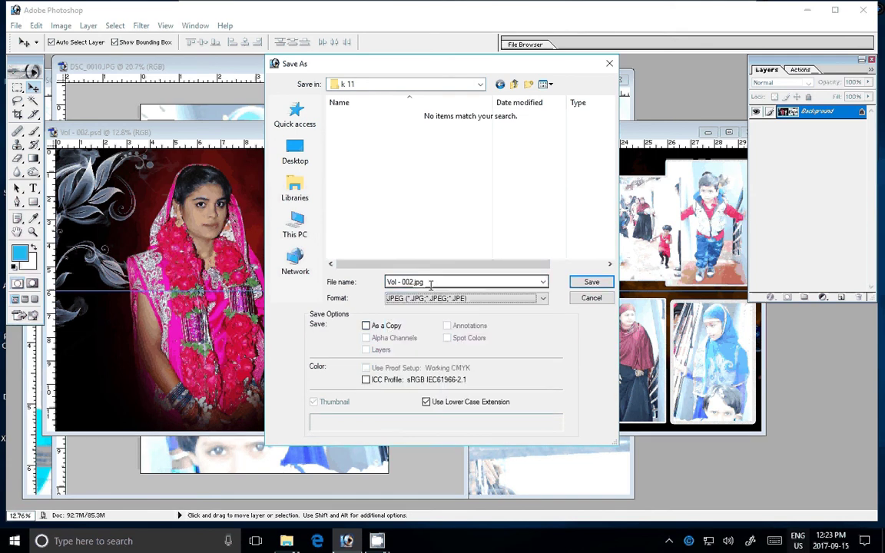
pyautogui.click(431, 282)
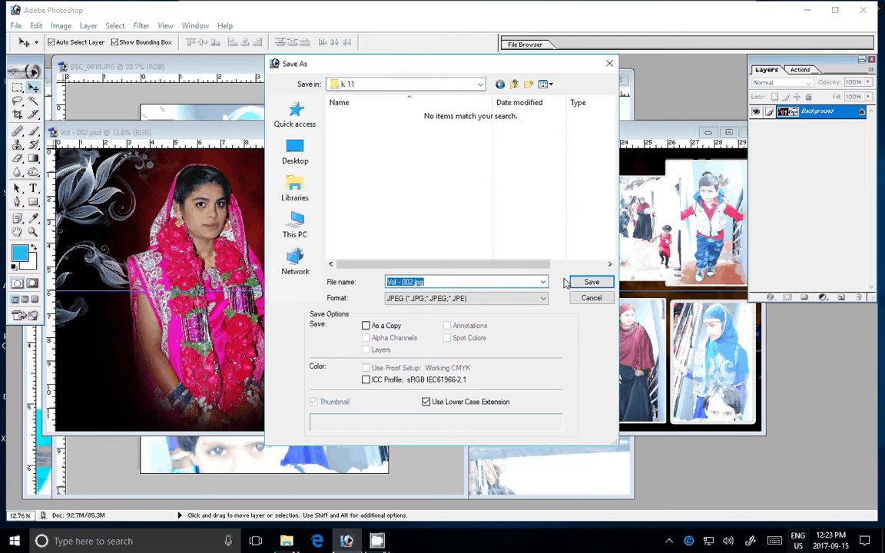
pyautogui.write('0')
pyautogui.write('1')
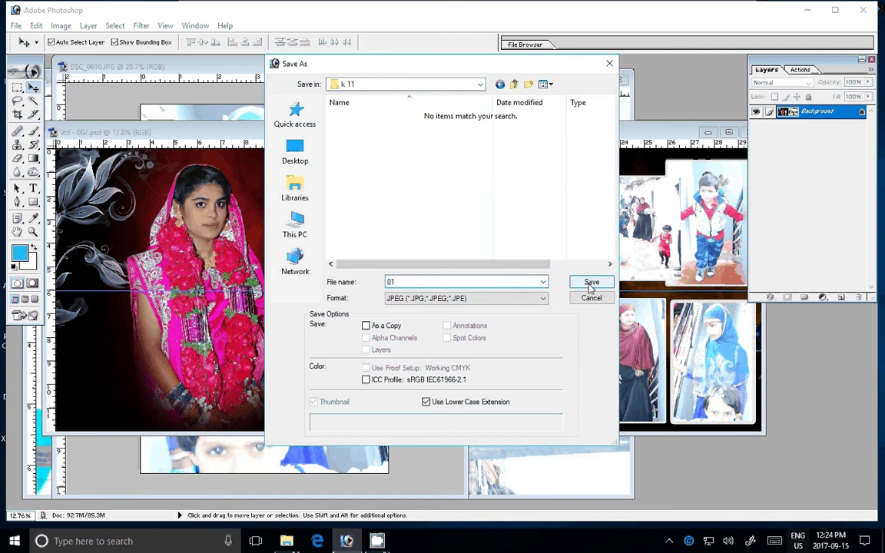
# Save 01.jpg at Maximum quality 10, then verify it in the k 11 folder via Open.
pyautogui.click(591, 284)
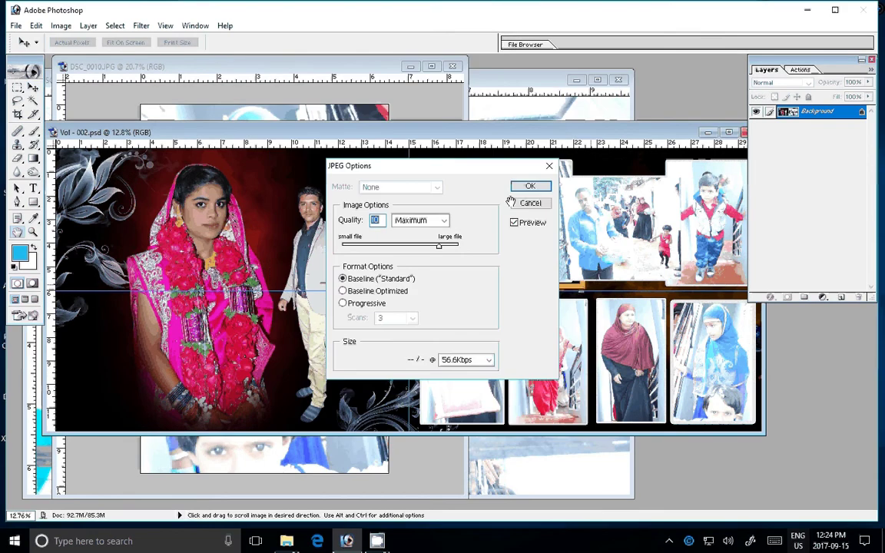
pyautogui.click(529, 189)
pyautogui.click(530, 189)
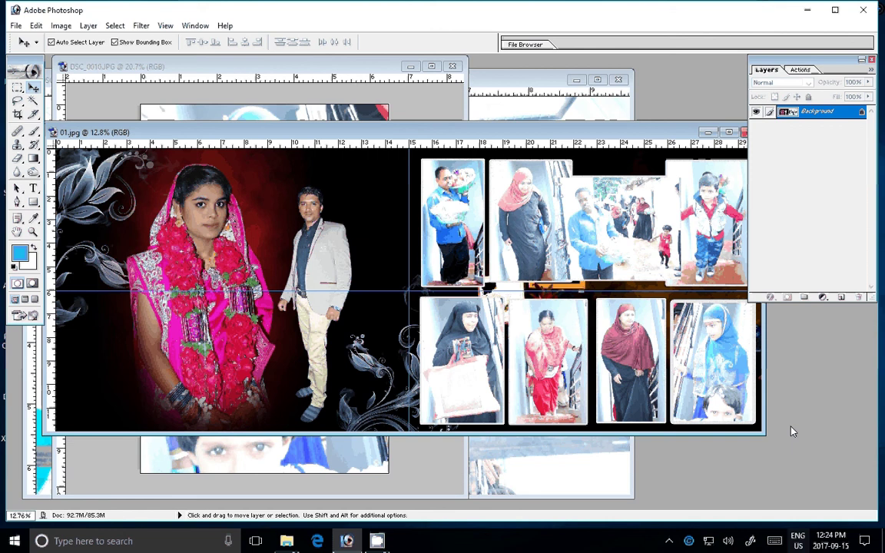
pyautogui.hotkey('ctrl', 'o')
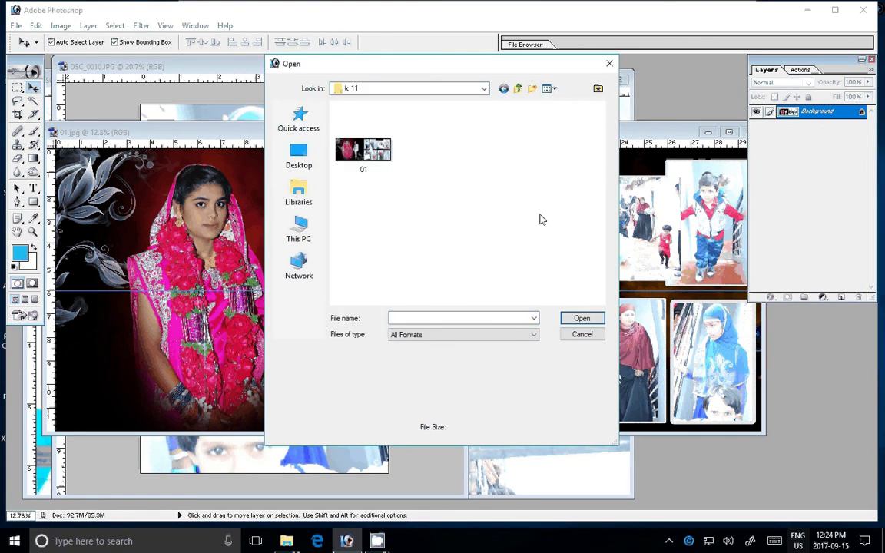
pyautogui.click(589, 336)
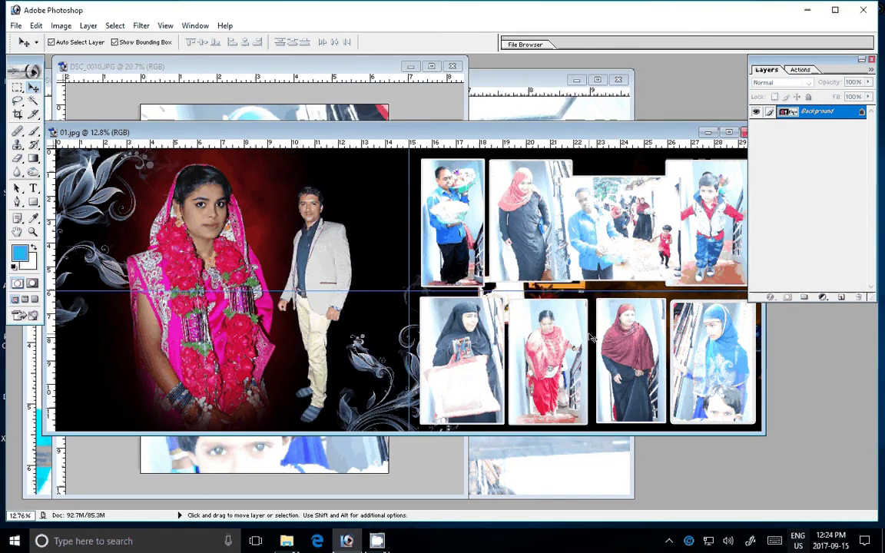